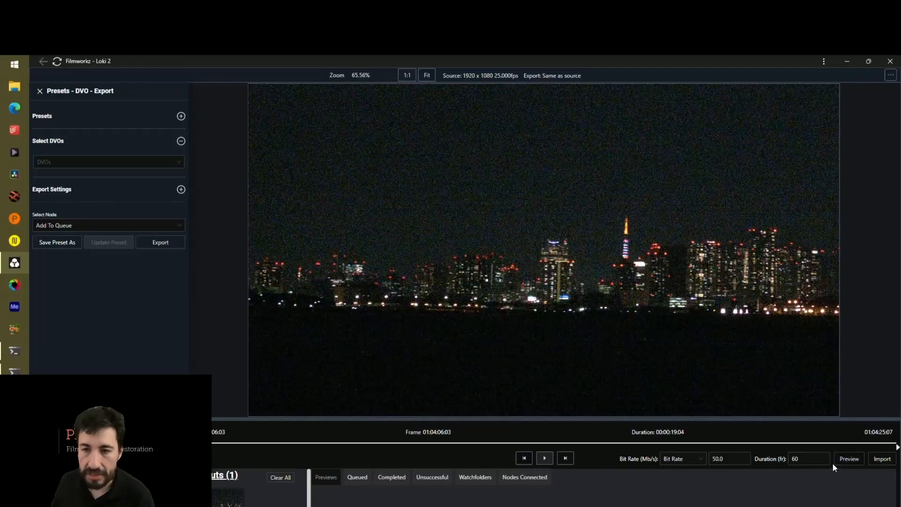
Render a 60-frame preview of the untreated clip and play it back to inspect the night skyline
left_click(846, 463)
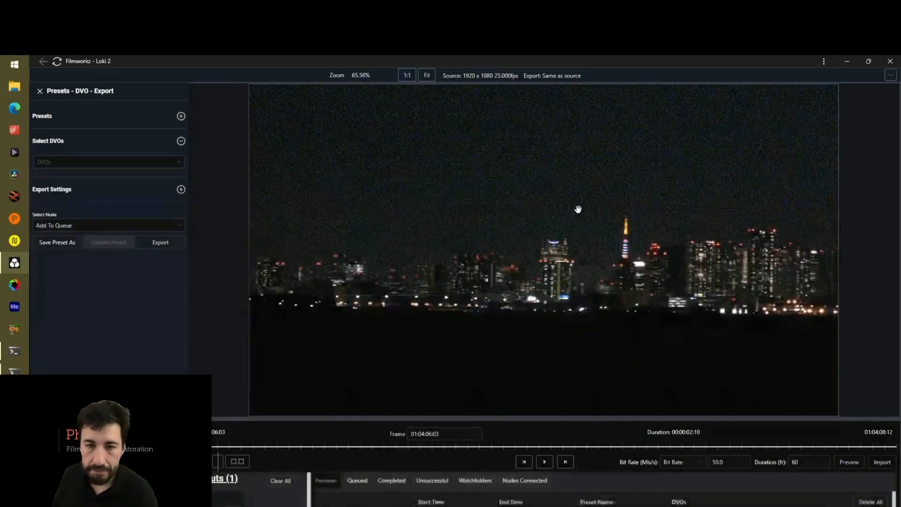
left_click(544, 462)
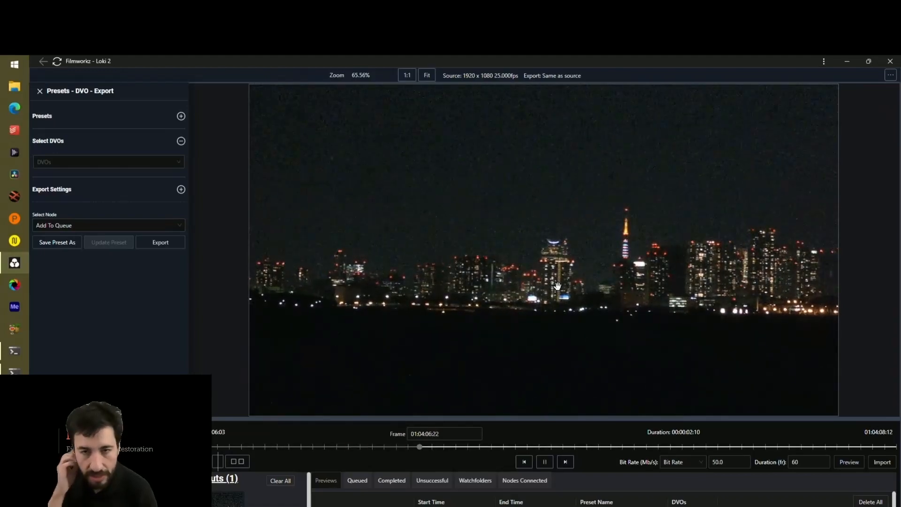
left_click(540, 462)
Add the DVO Steady II effect from the DVO Essentials Plus Pack Nucoda and fit the image in the viewer
left_click(96, 162)
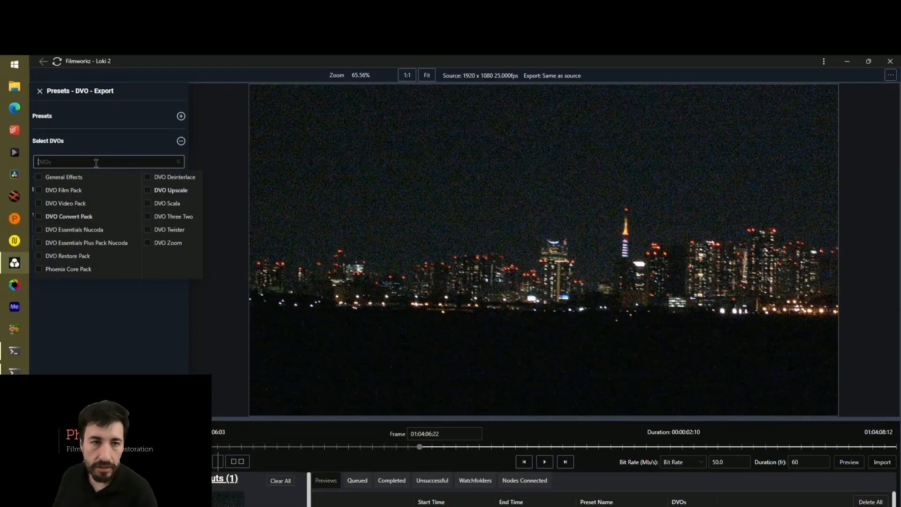
mouse_move(82, 242)
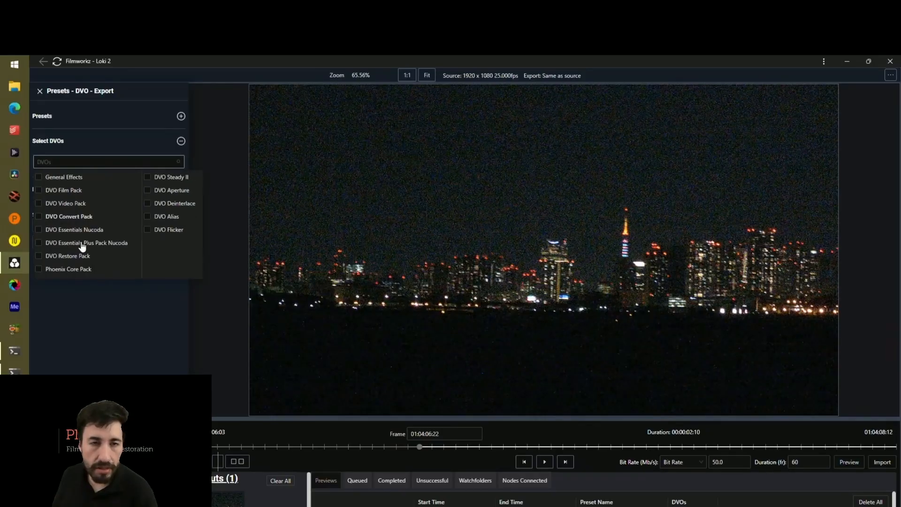
left_click(176, 178)
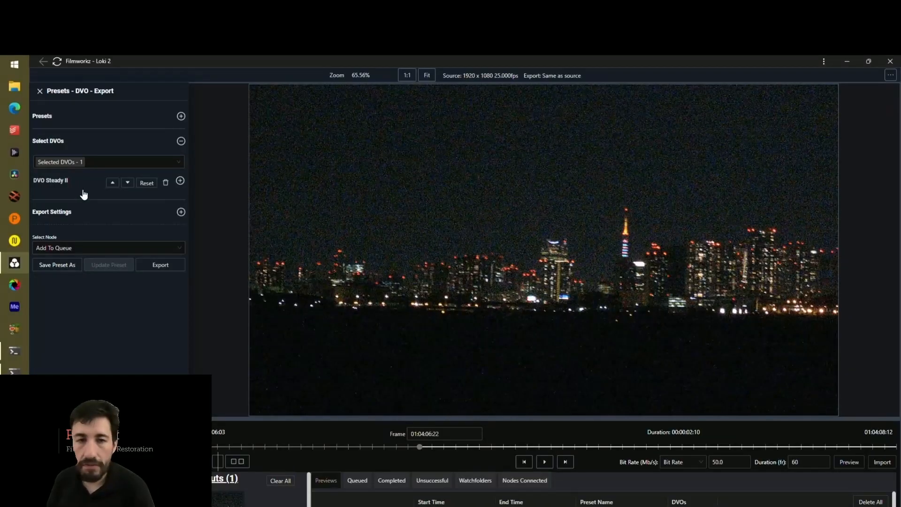
scroll(275, 163, "down", 3)
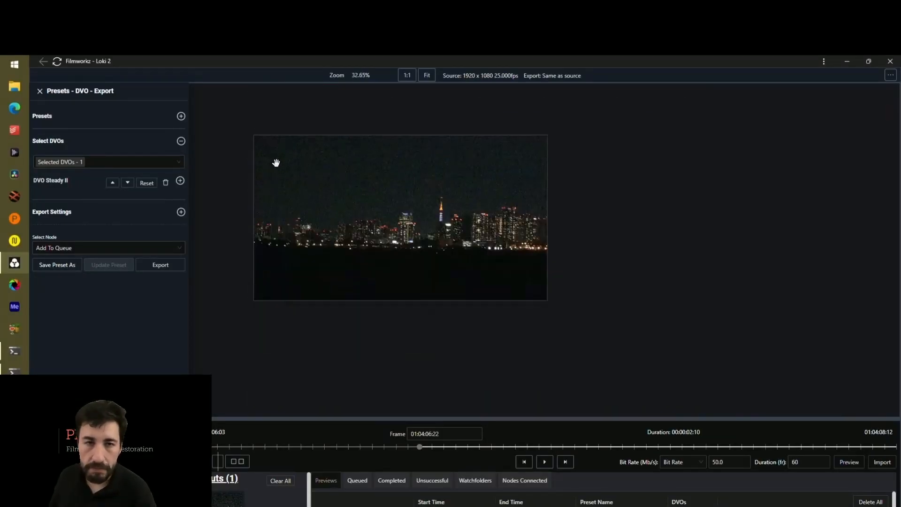
scroll(354, 143, "up", 2)
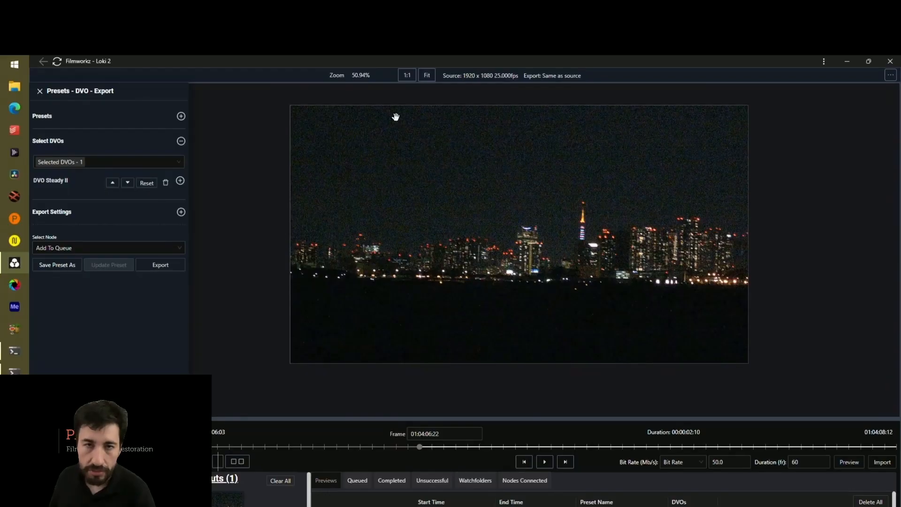
left_click(407, 76)
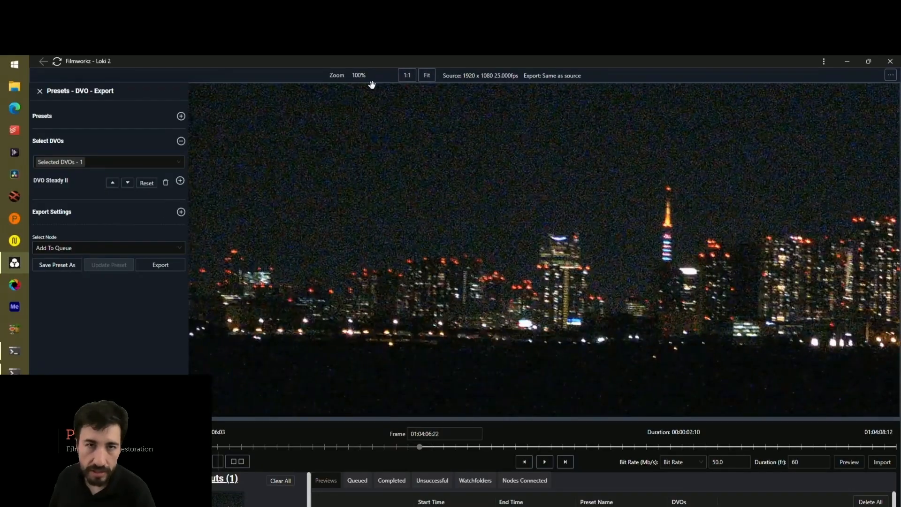
left_click(426, 75)
Set the analyzer mode of DVO Steady II to Centre-Weighted
left_click(52, 181)
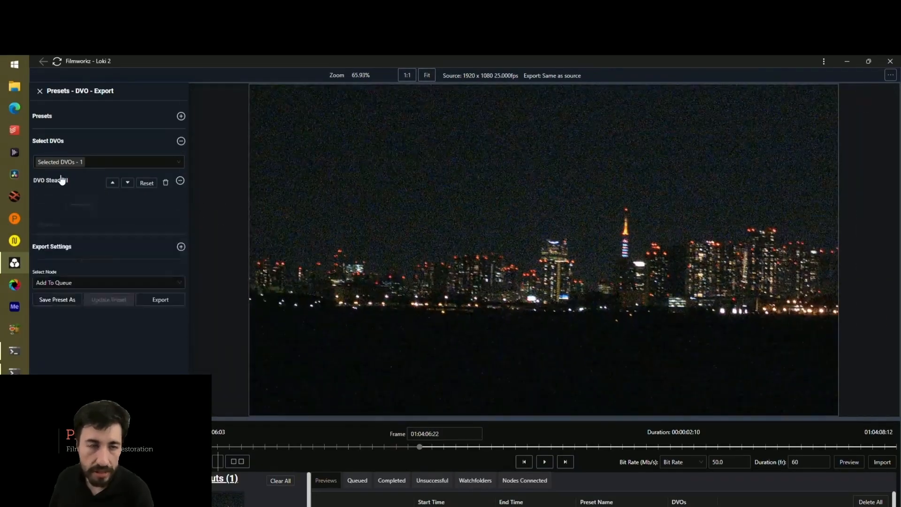
scroll(152, 227, "down", 3)
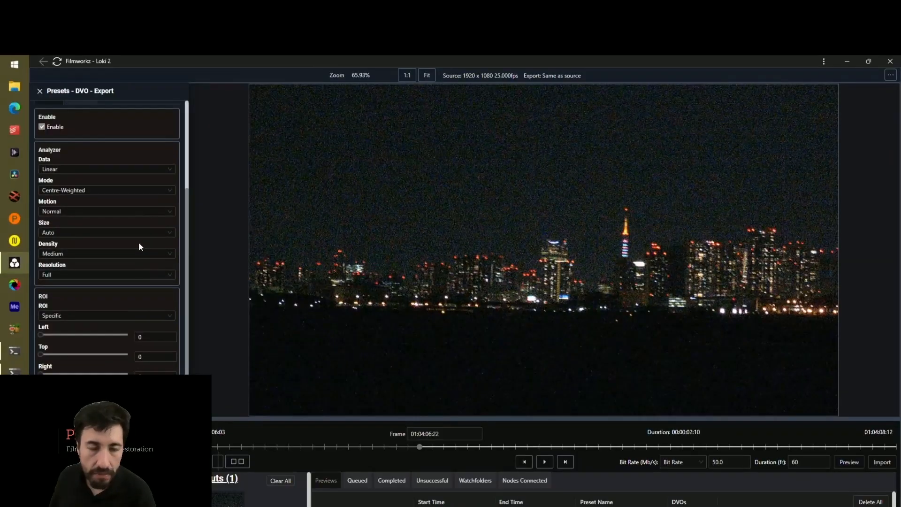
left_click(106, 191)
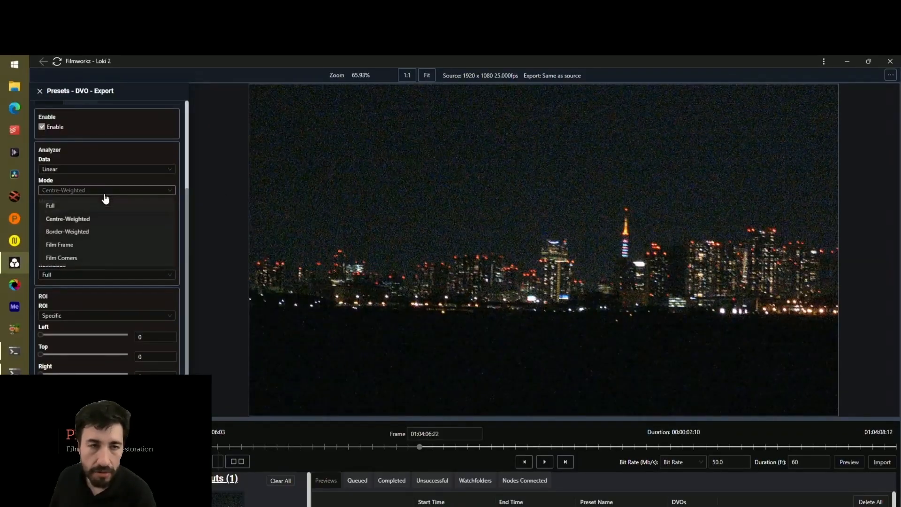
left_click(86, 219)
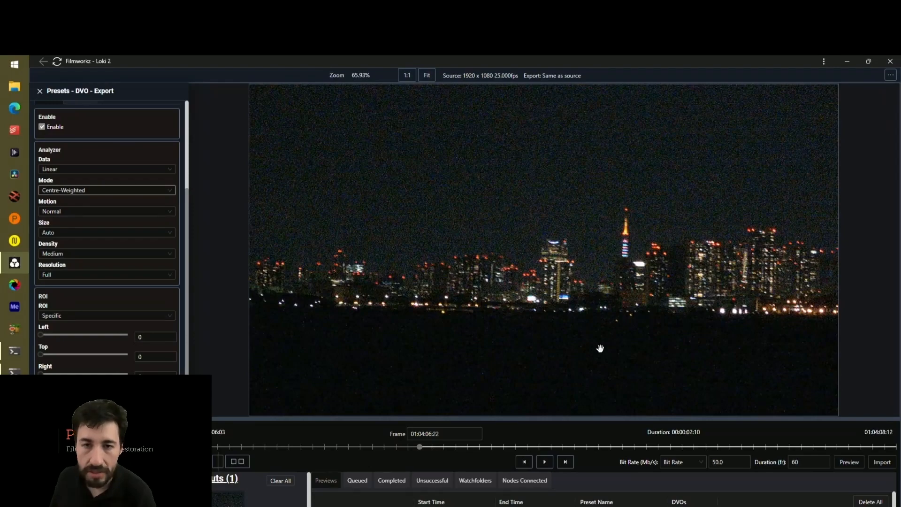
scroll(583, 294, "down", 2)
scroll(583, 293, "down", 1)
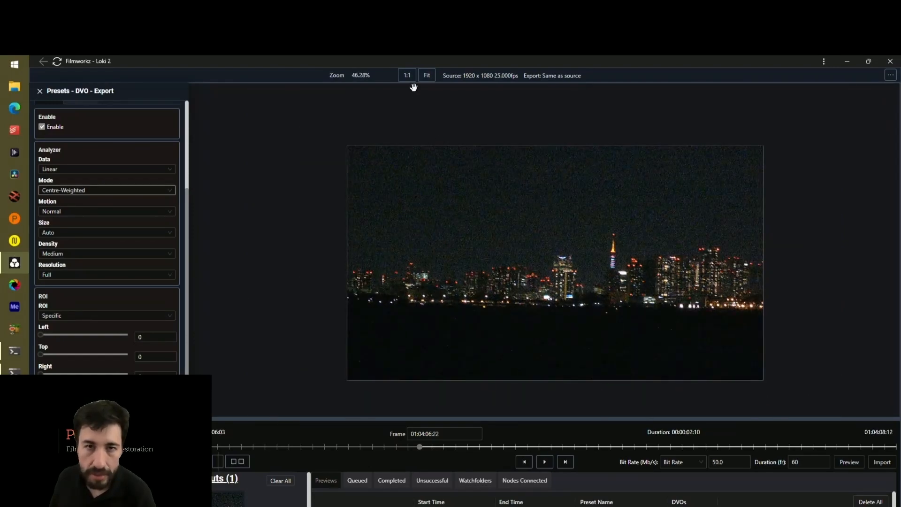
left_click(428, 77)
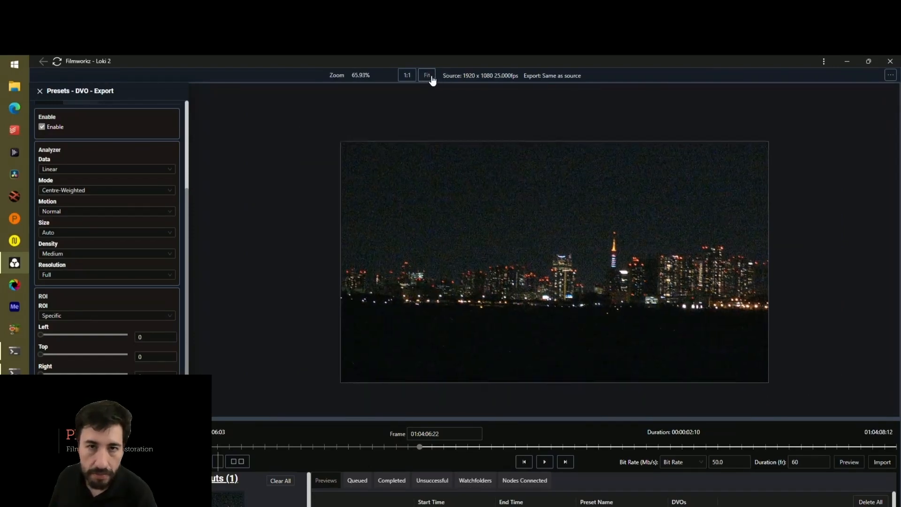
Render a 60-frame preview of the stabilised clip and play it in split view against the original
left_click(849, 462)
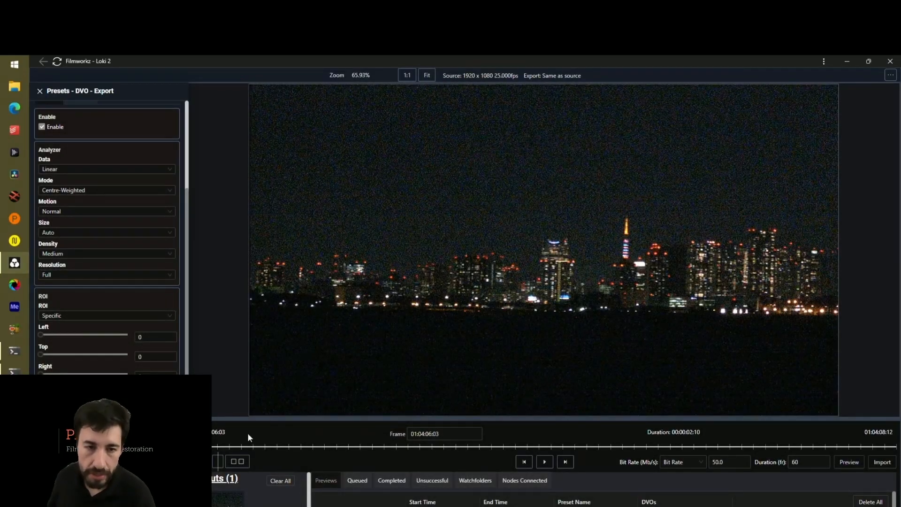
left_click(218, 462)
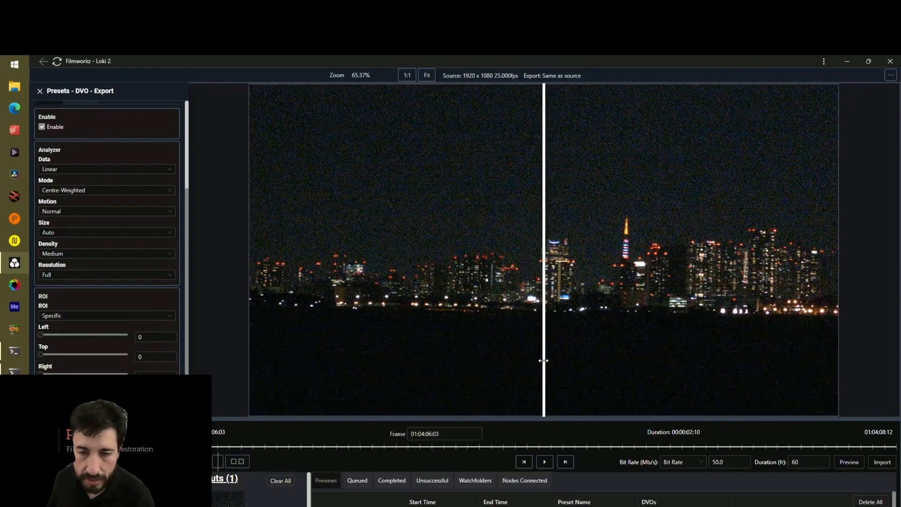
scroll(536, 269, "up", 2)
left_click(544, 462)
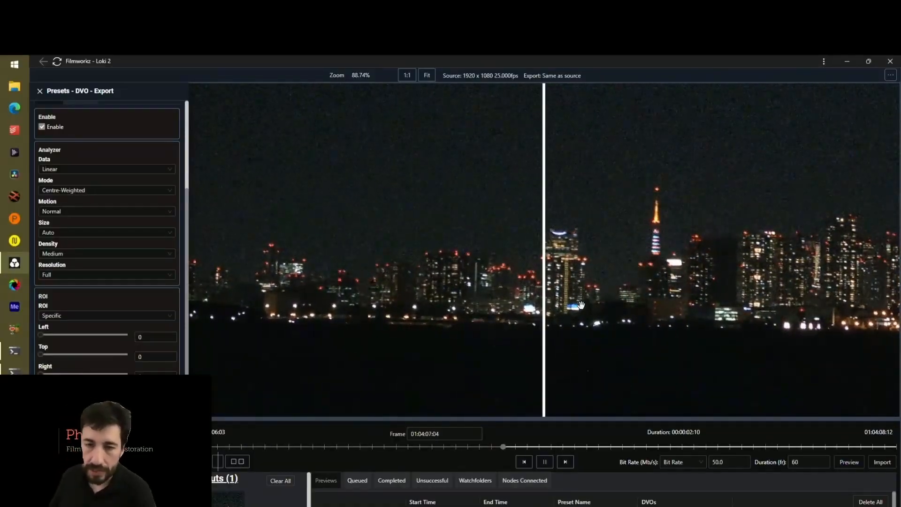
left_click(544, 461)
scroll(453, 275, "down", 2)
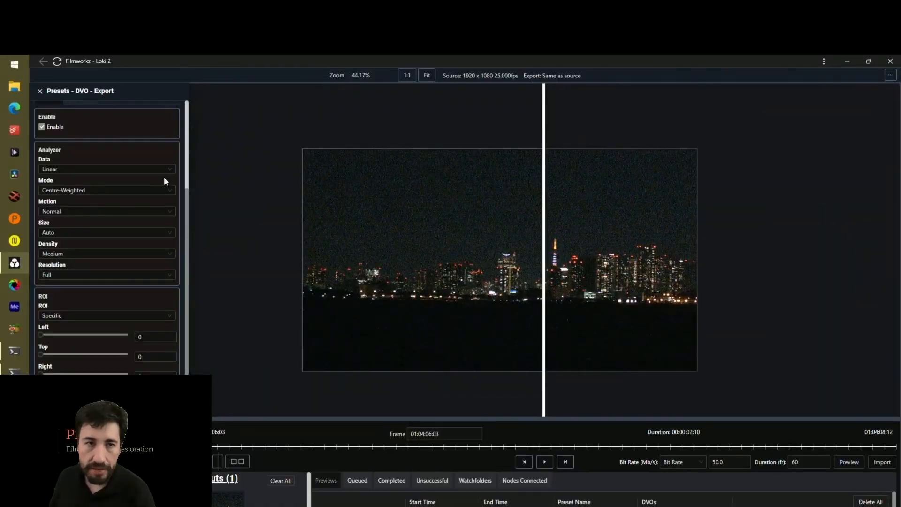
Add the DVO Clarity effect from the DVO Essentials Nucoda pack and open its settings
scroll(165, 181, "up", 3)
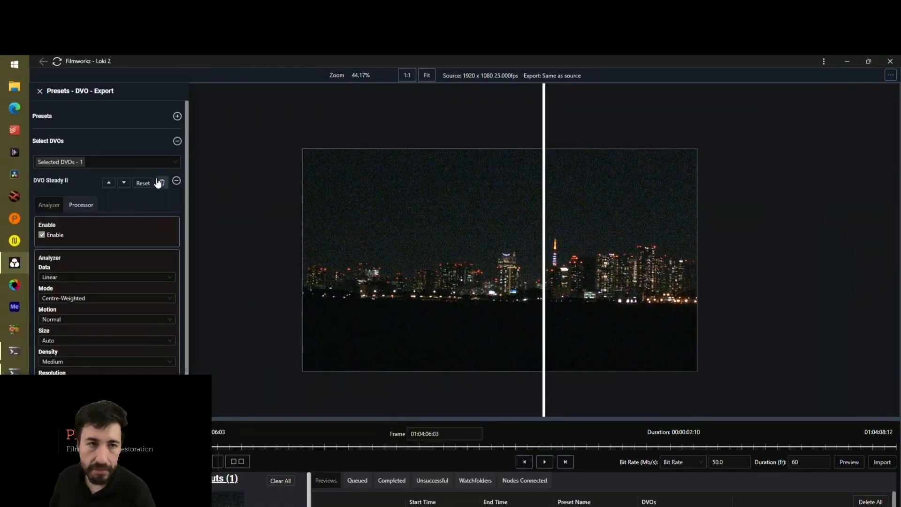
left_click(81, 188)
left_click(108, 164)
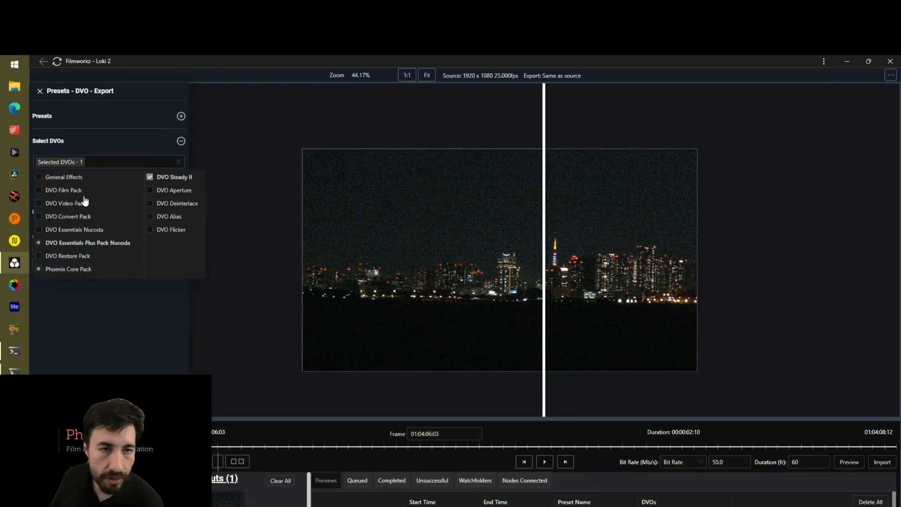
mouse_move(78, 230)
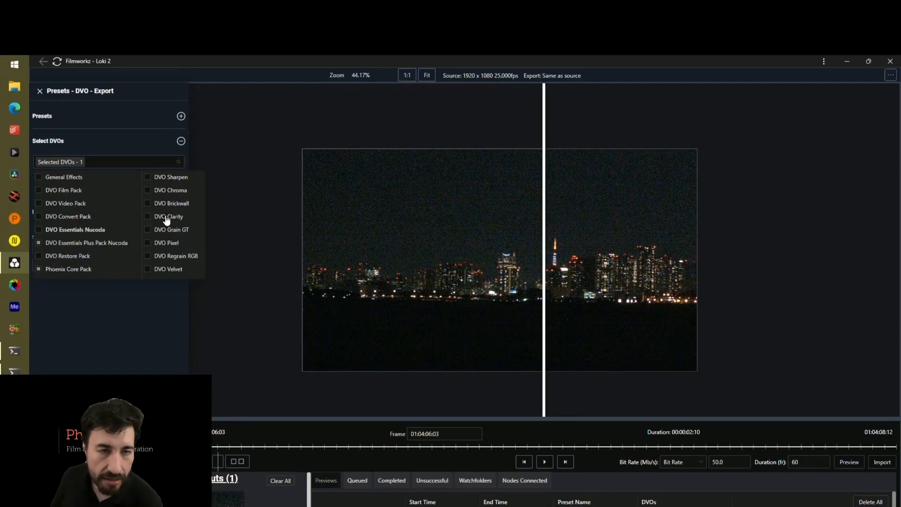
left_click(167, 219)
left_click(70, 347)
left_click(64, 207)
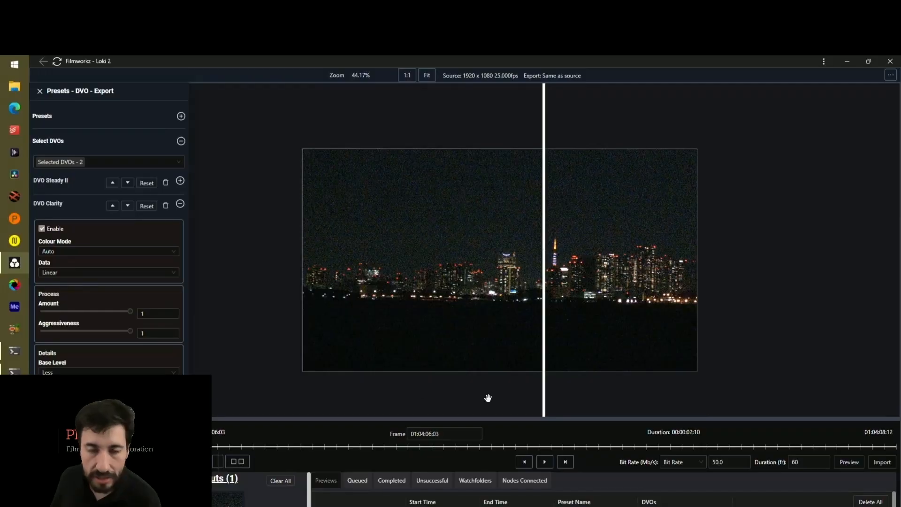
Render a preview with DVO Clarity and play the zoomed-in split comparison to examine the noise around the tower
scroll(351, 388, "up", 2)
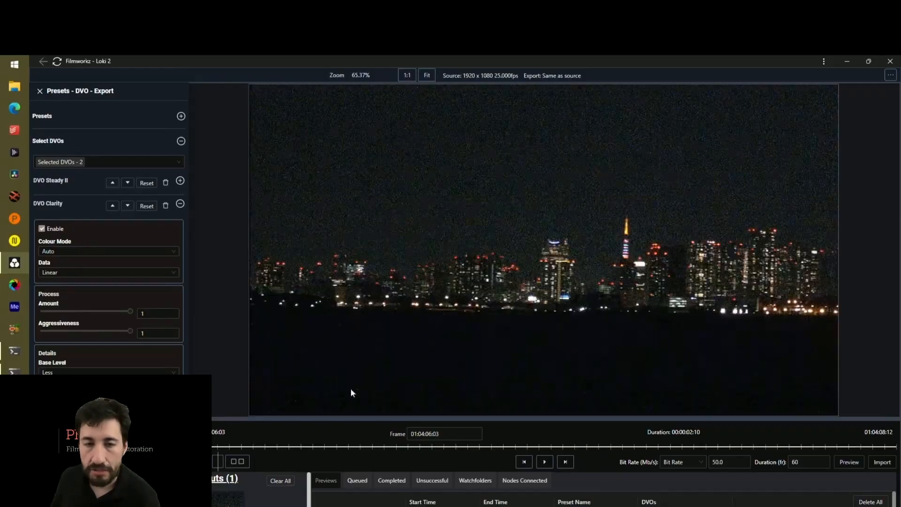
left_click(425, 76)
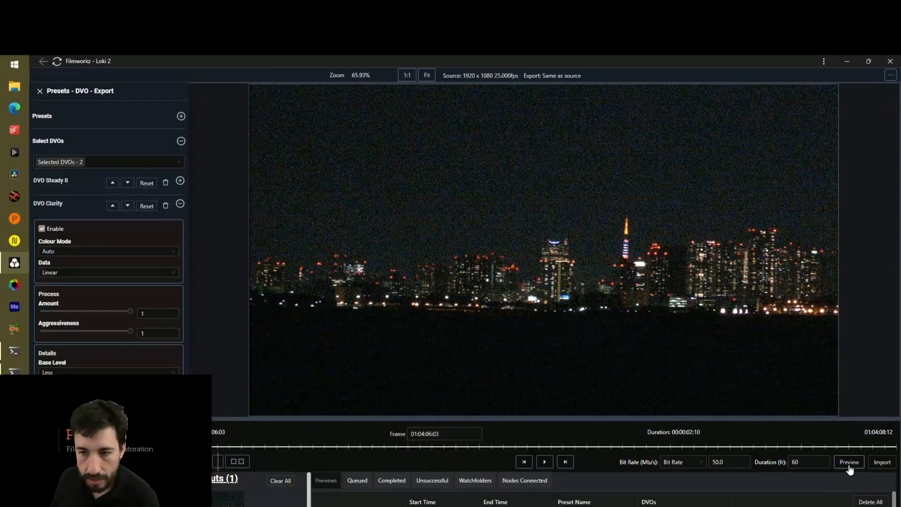
left_click(850, 462)
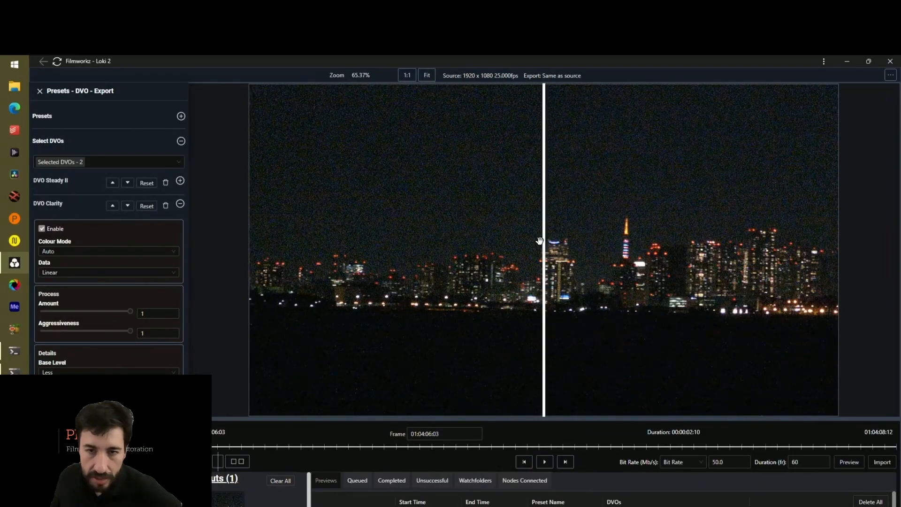
scroll(540, 241, "up", 4)
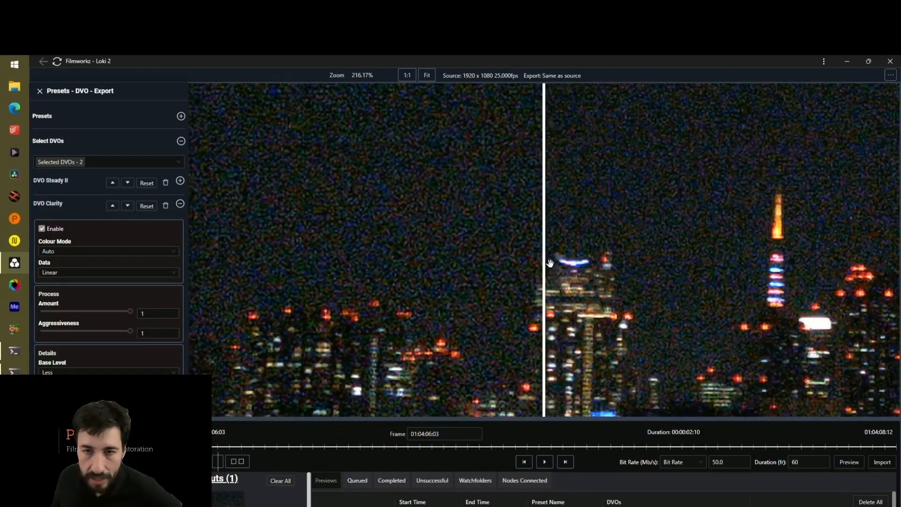
left_click(544, 462)
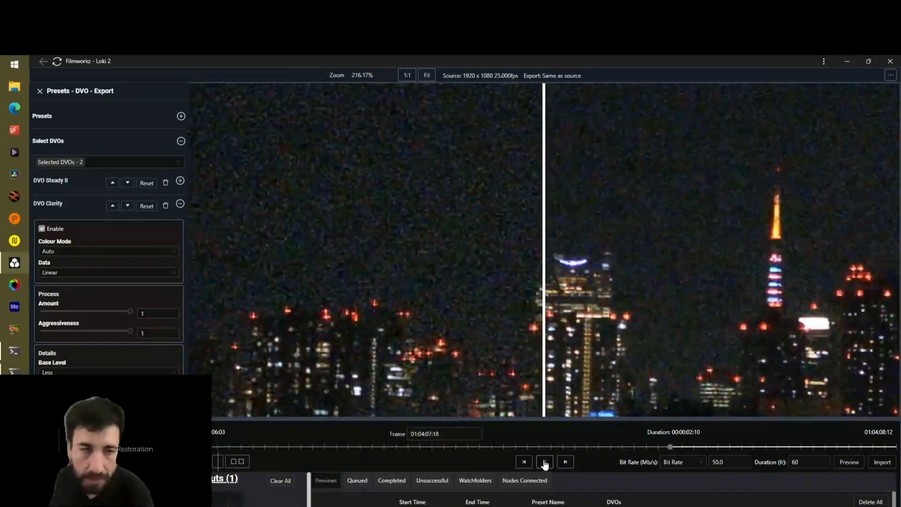
left_click(544, 462)
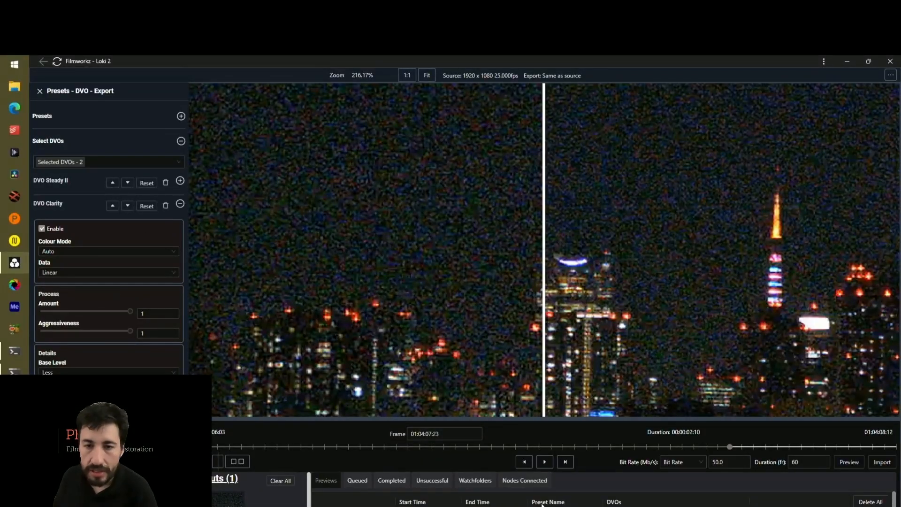
Replace DVO Clarity with DVO Velvet from the DVO Essentials Nucoda pack and open the Velvet settings
left_click(164, 206)
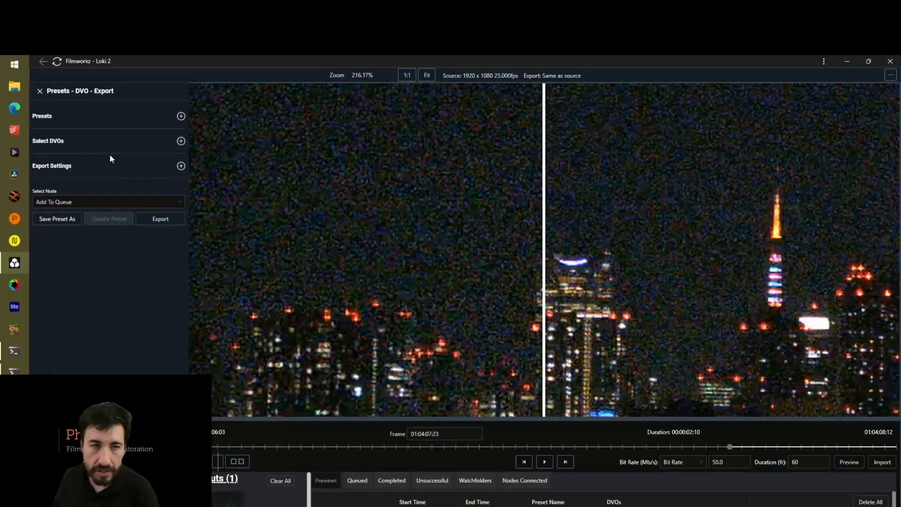
left_click(100, 161)
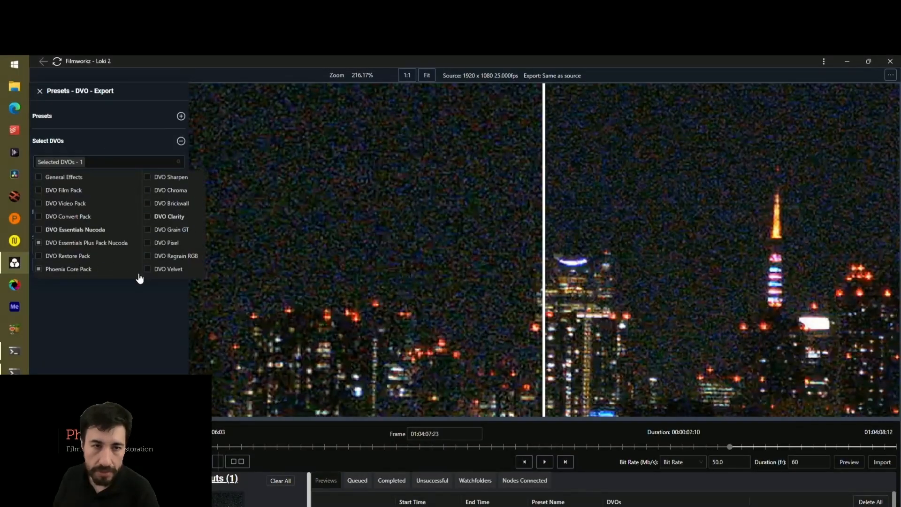
left_click(148, 269)
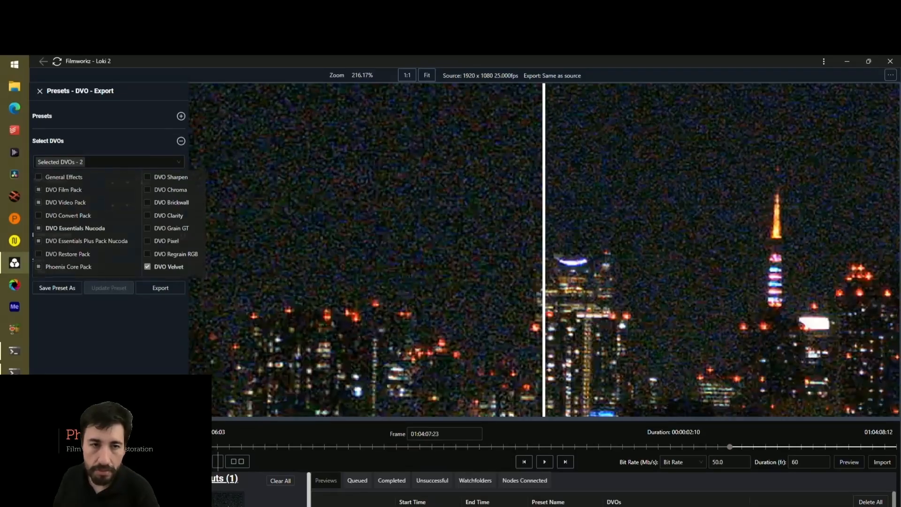
left_click(112, 330)
left_click(70, 212)
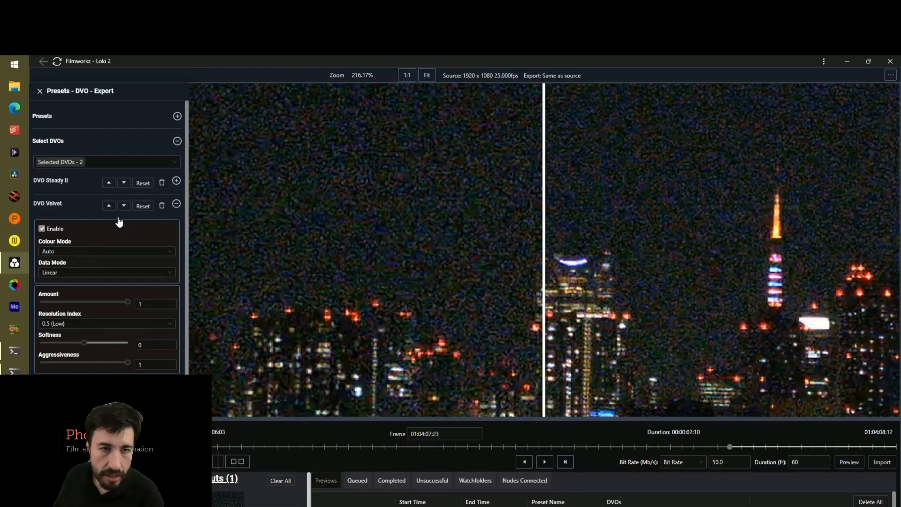
Reset DVO Velvet to its defaults with Aggressiveness raised to 1, and render a 60-frame preview
left_click(141, 206)
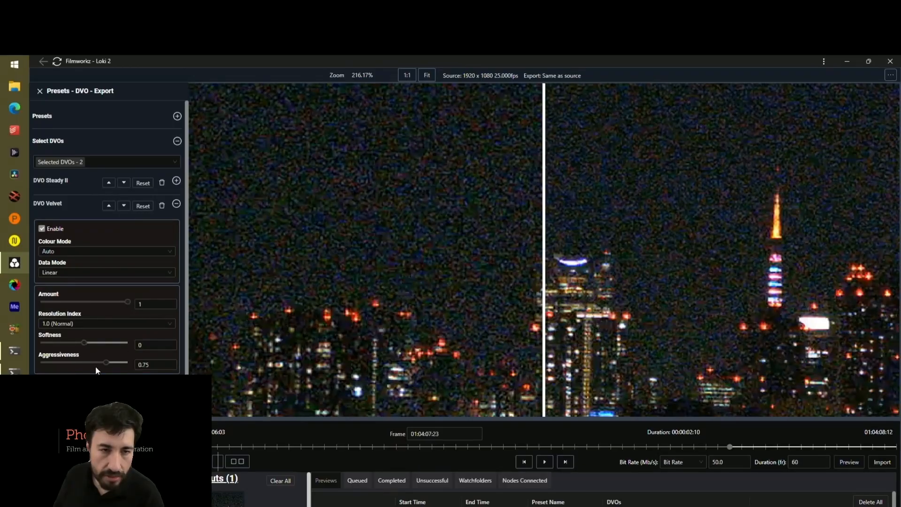
left_click_drag(104, 363, 129, 363)
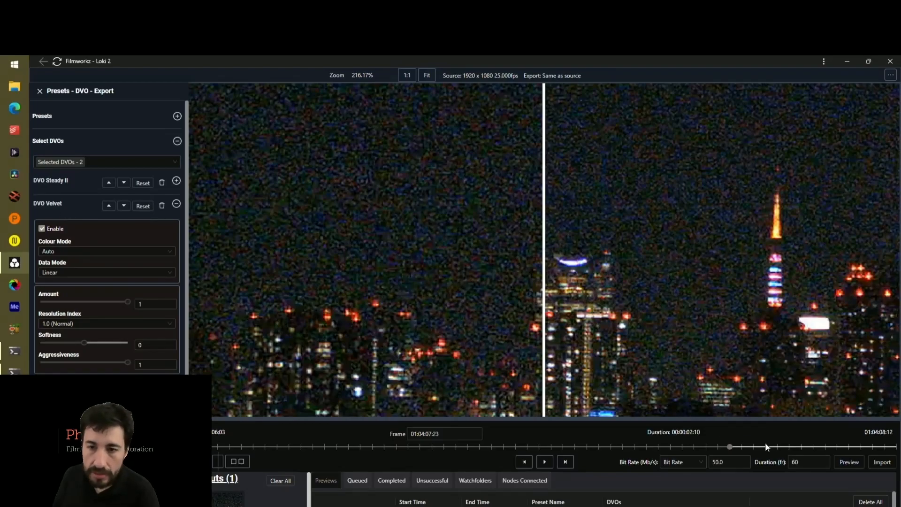
left_click(849, 461)
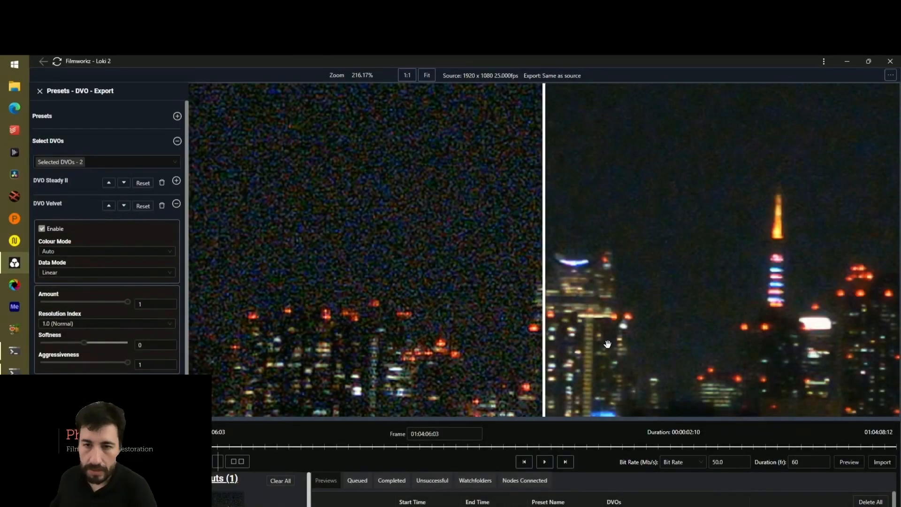
Play the DVO Velvet preview against the original in split and side-by-side comparison views, fitted to the viewer
left_click(426, 75)
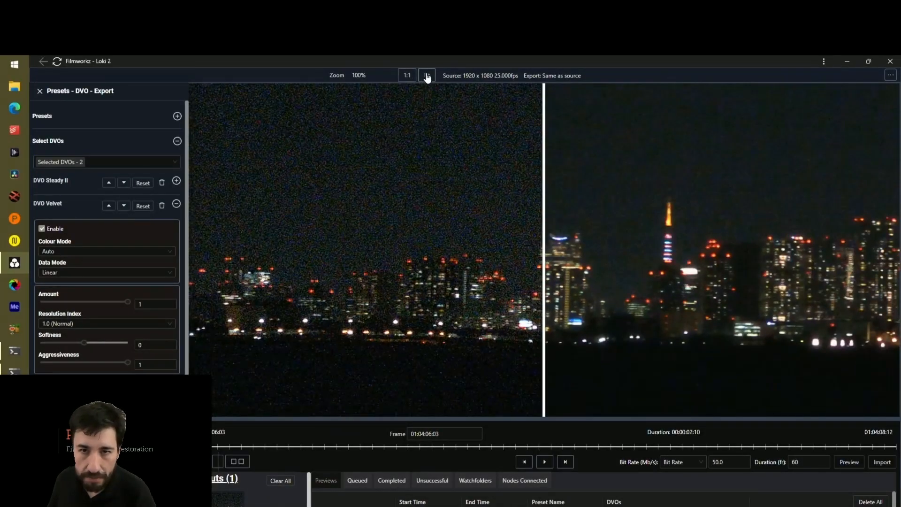
left_click(543, 462)
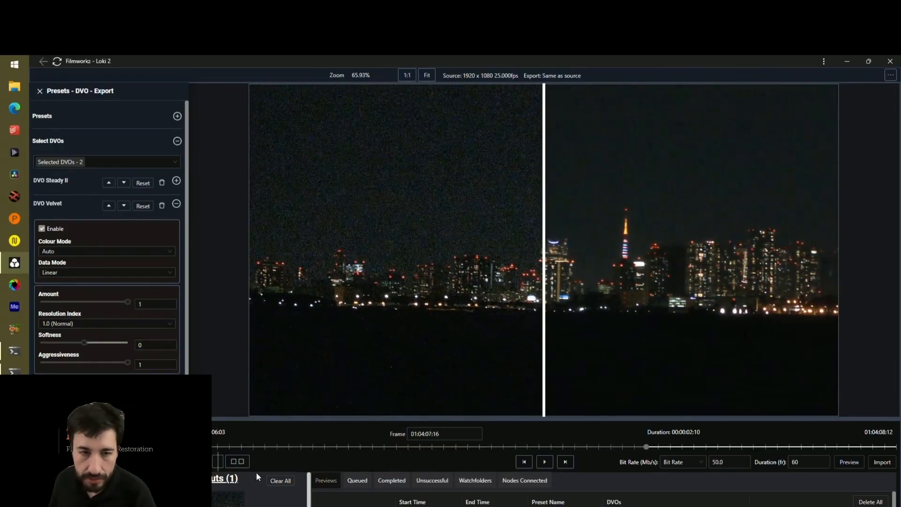
left_click(237, 461)
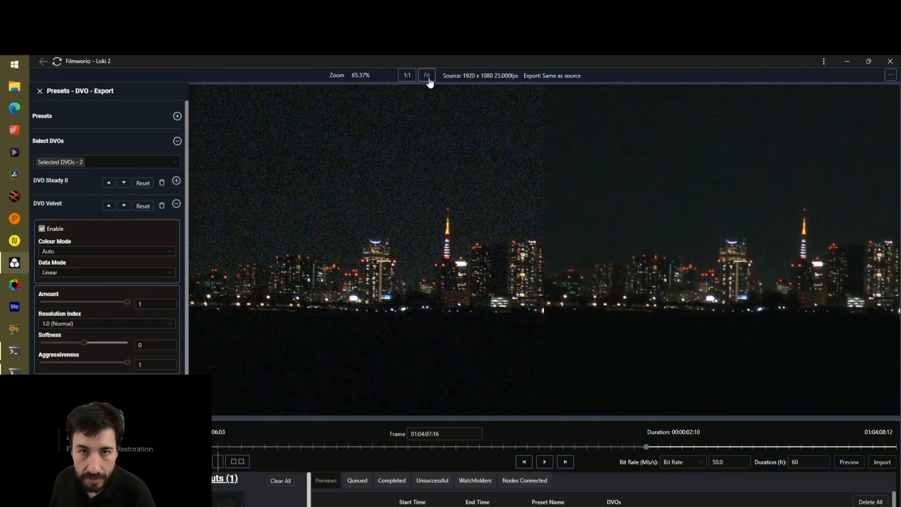
left_click(406, 75)
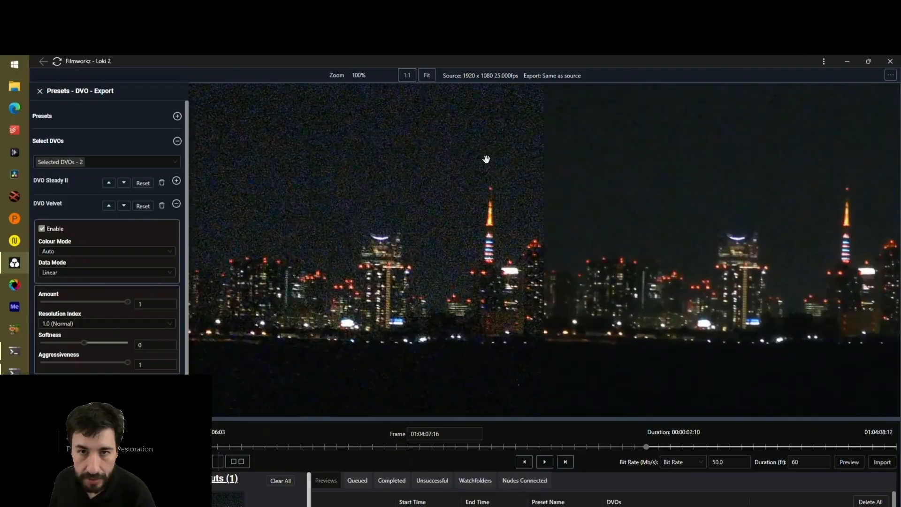
left_click(427, 76)
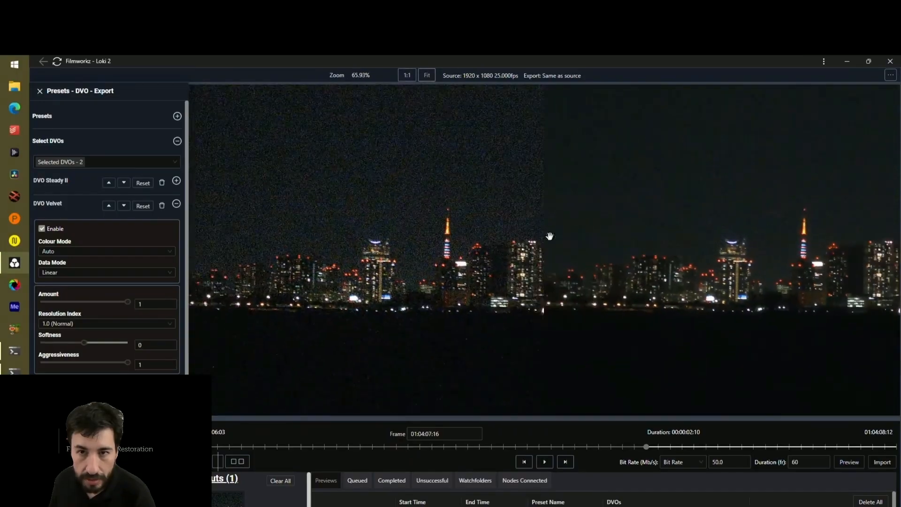
left_click(544, 462)
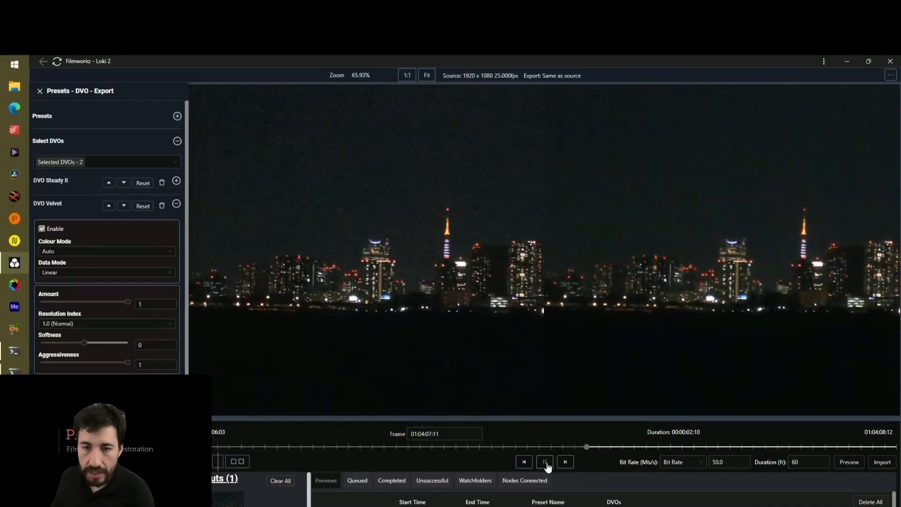
left_click(545, 463)
Return to the single treated view and inspect the denoised skyline and tower up close
scroll(684, 295, "up", 2)
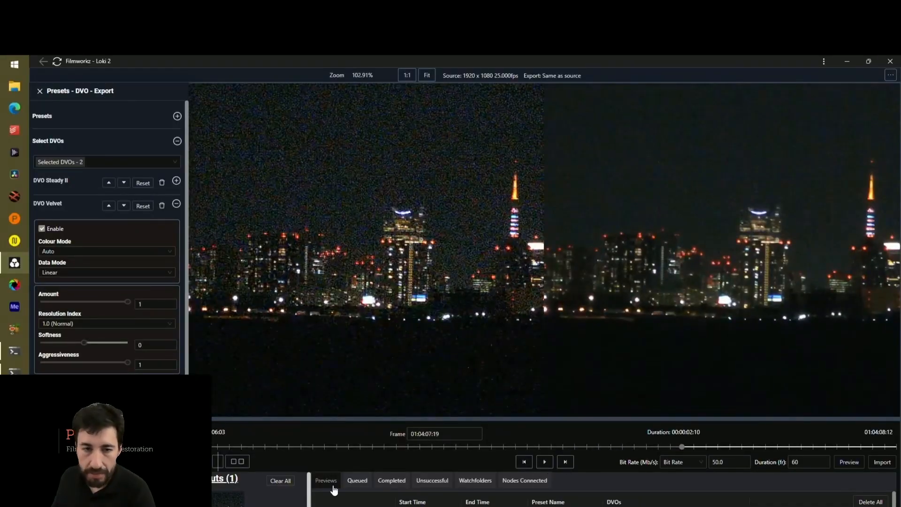
scroll(399, 360, "down", 2)
scroll(548, 294, "up", 3)
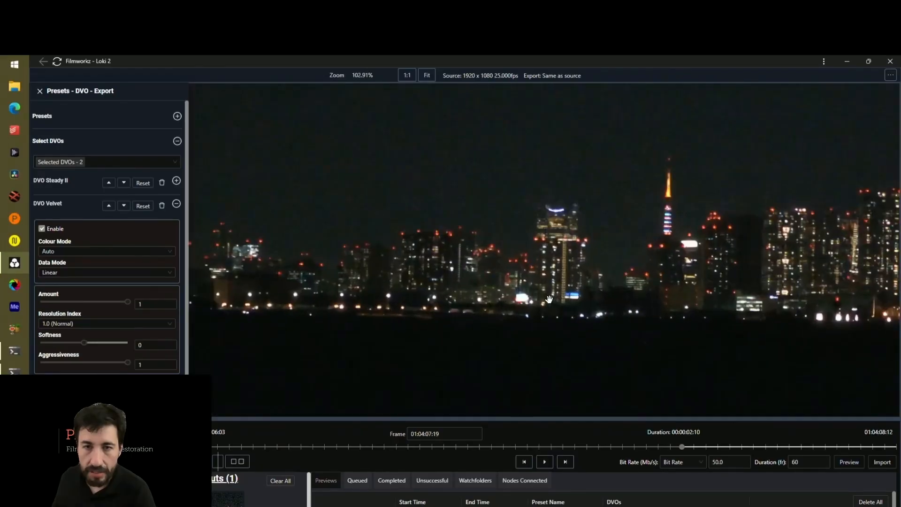
left_click_drag(547, 294, 475, 337)
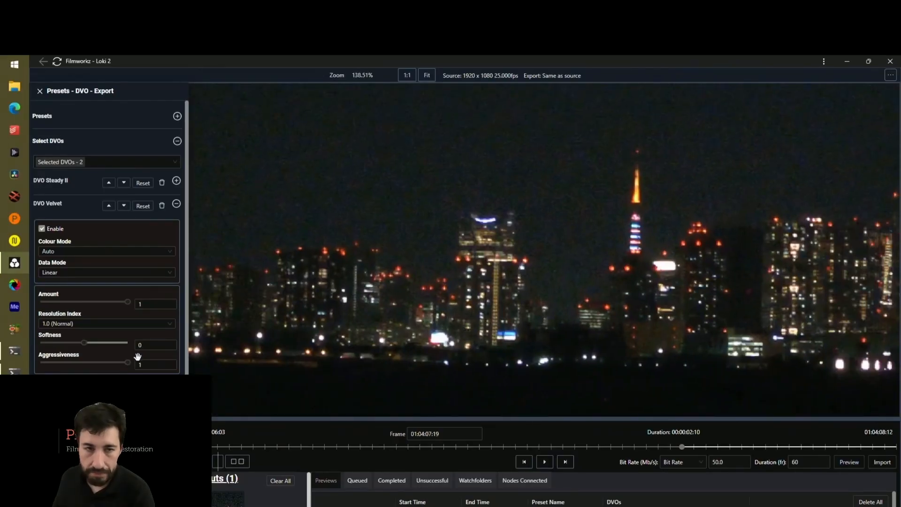
Turn off Same As Source in the export settings and set the export resolution to 3840 x 2160
left_click(48, 205)
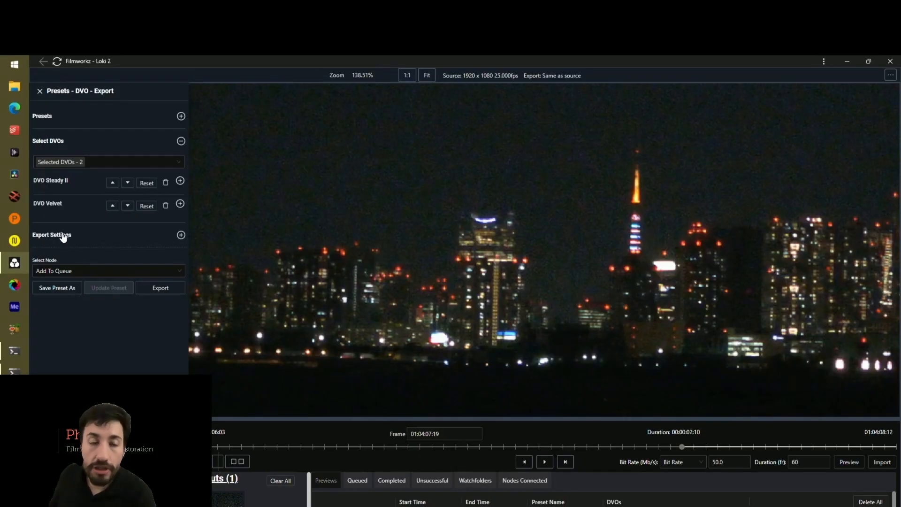
left_click(63, 237)
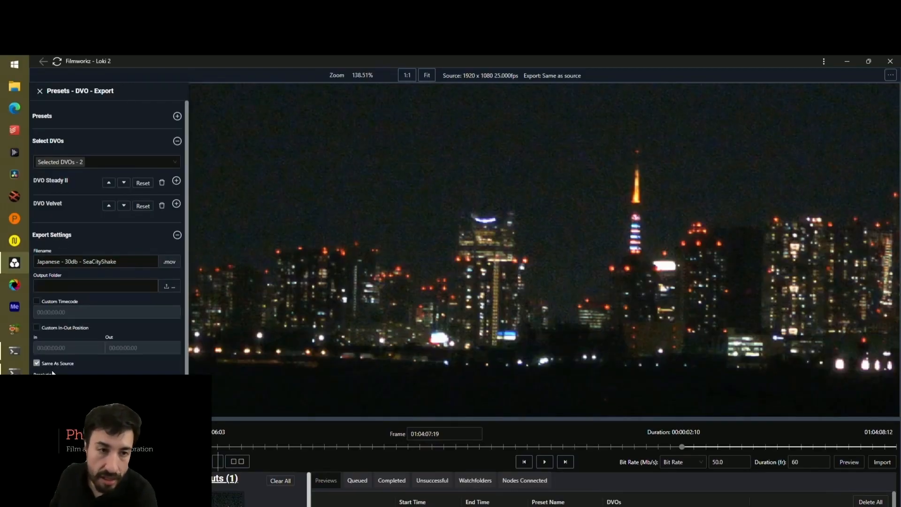
left_click(36, 363)
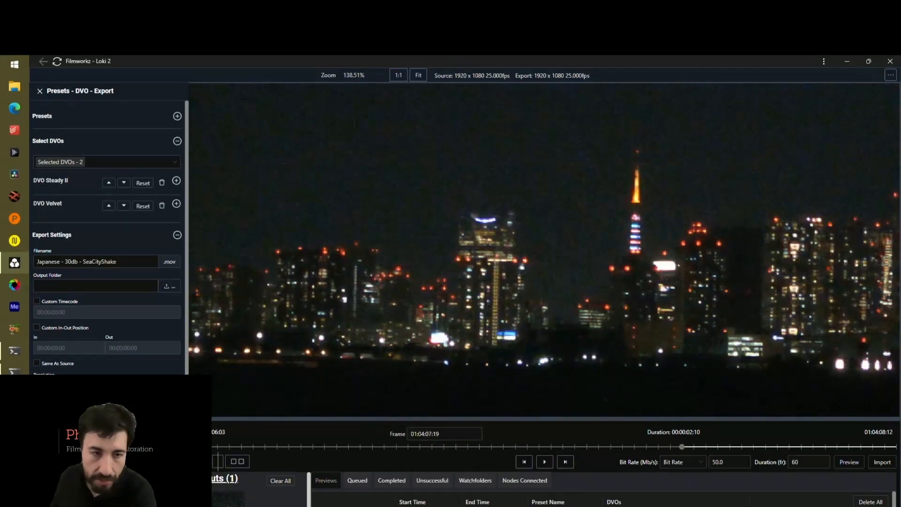
left_click(70, 422)
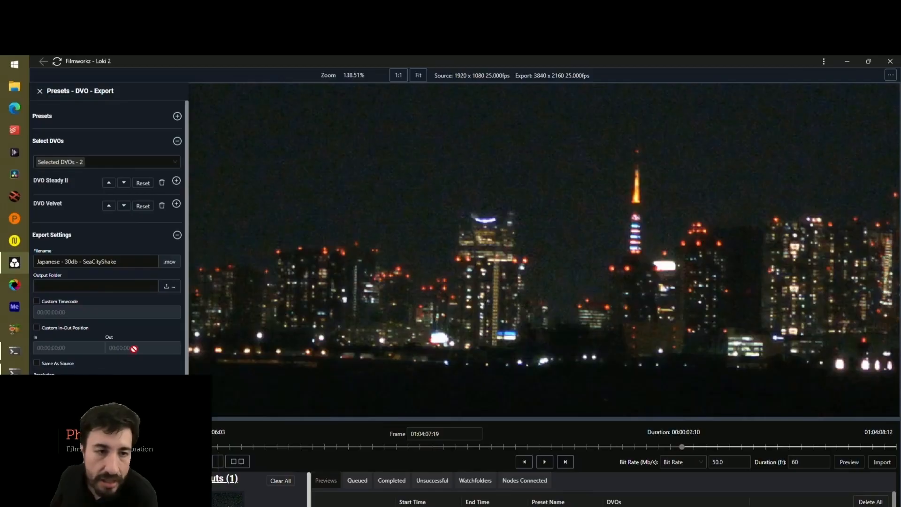
scroll(86, 363, "down", 1)
scroll(86, 359, "down", 5)
scroll(87, 360, "up", 5)
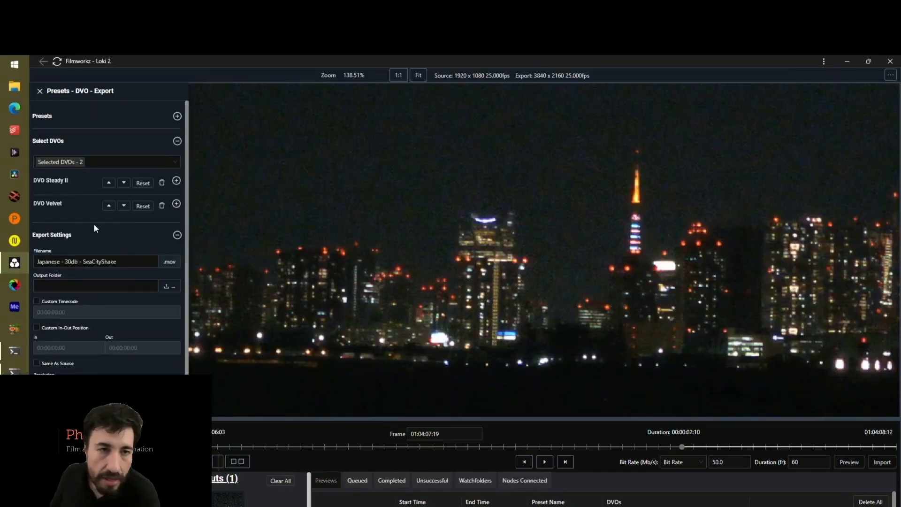
Add the DVO Upscale effect from the DVO Convert Pack and review its settings
left_click(78, 163)
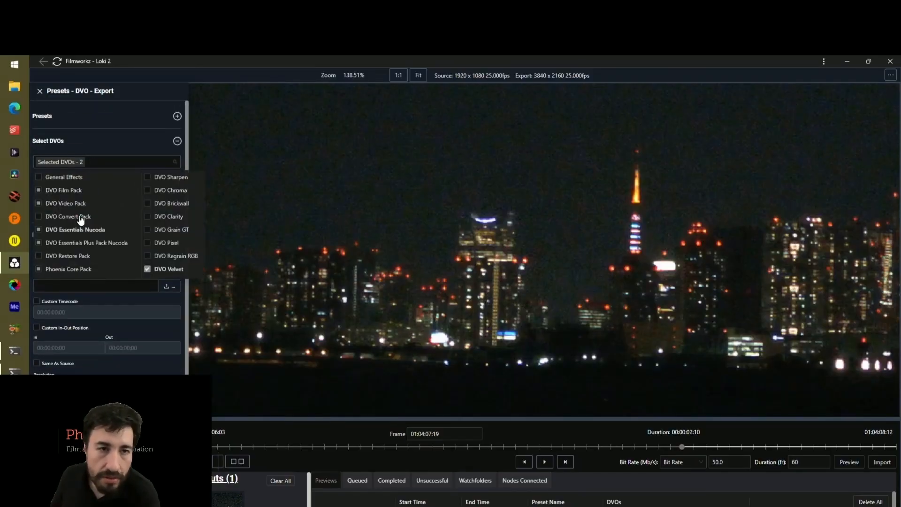
mouse_move(77, 217)
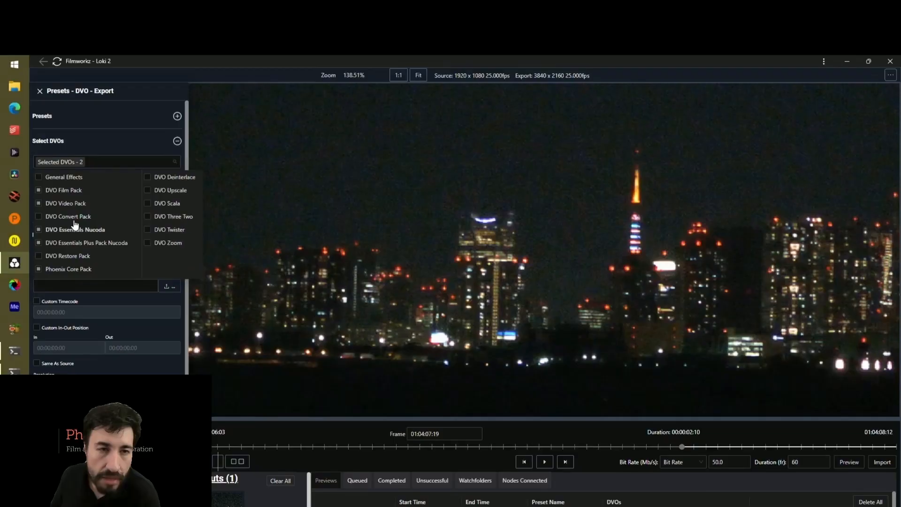
left_click(179, 192)
left_click(133, 326)
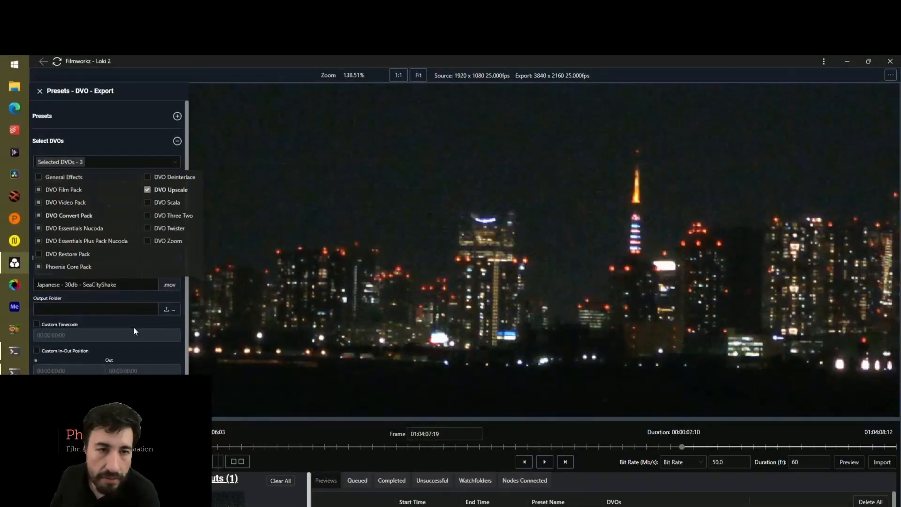
left_click(79, 239)
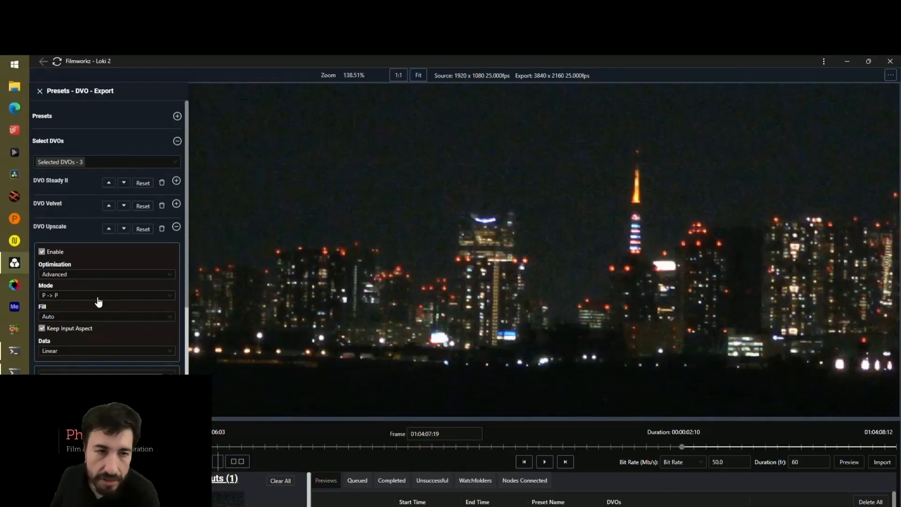
scroll(124, 337, "down", 3)
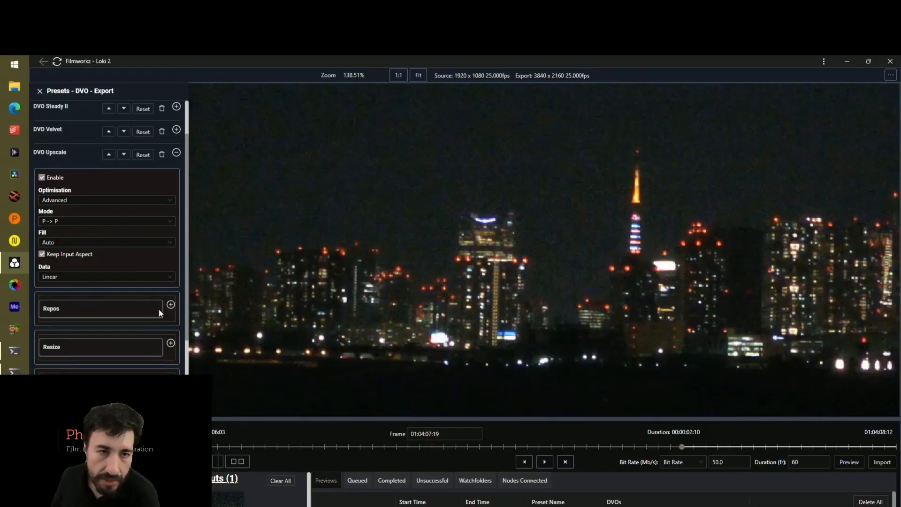
scroll(107, 285, "up", 3)
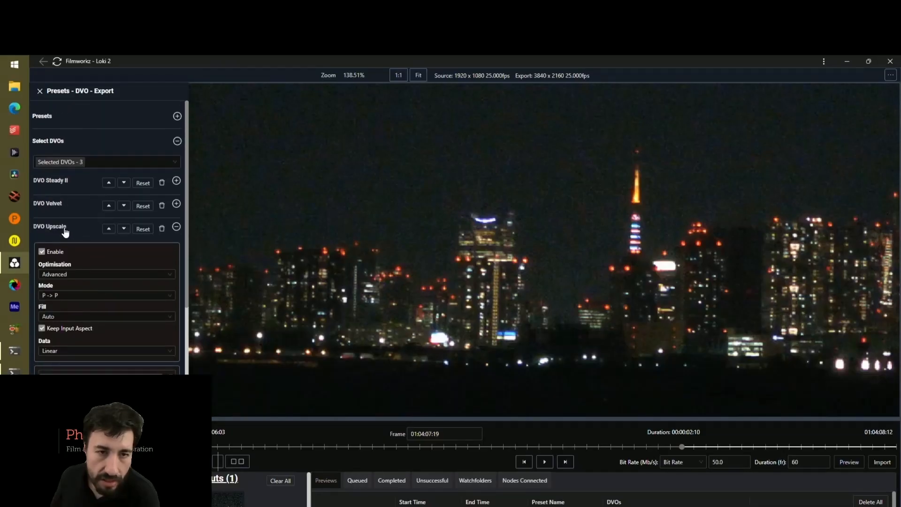
left_click(65, 231)
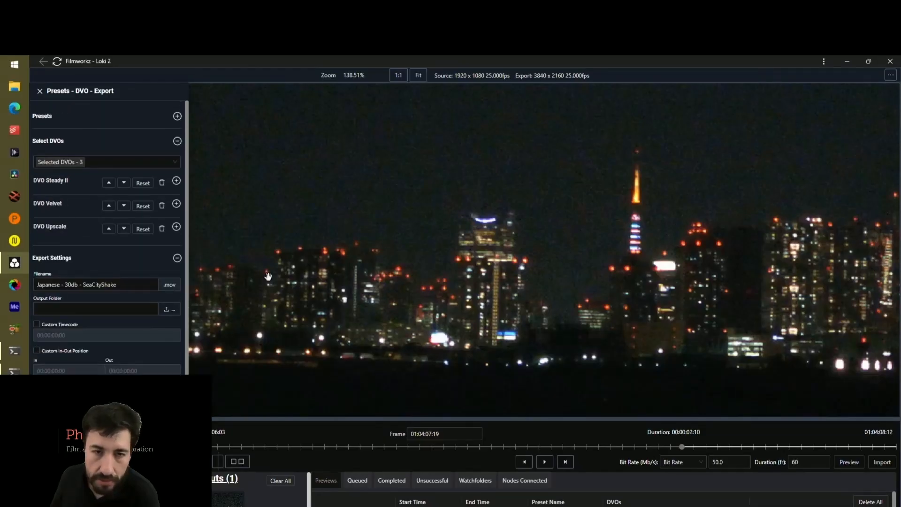
Render a 60-frame preview with DVO Upscale and play it in split comparison with the original
left_click(419, 76)
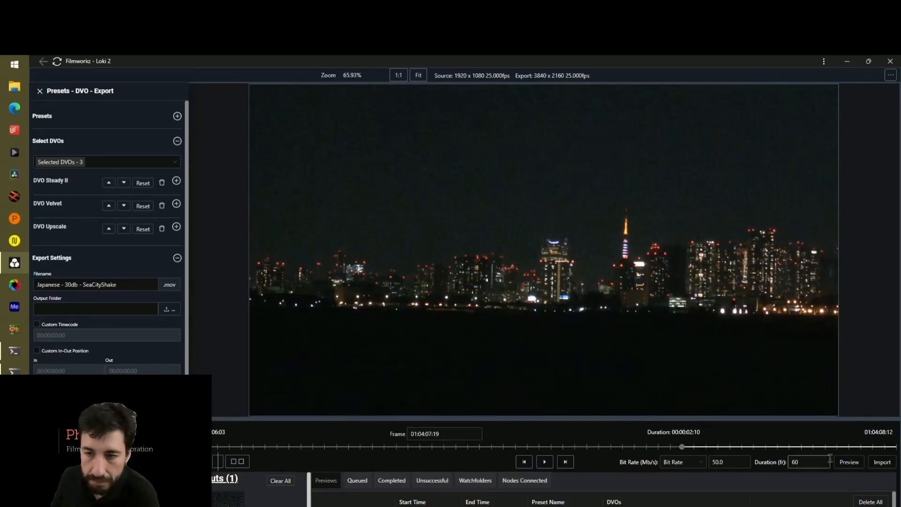
left_click(848, 462)
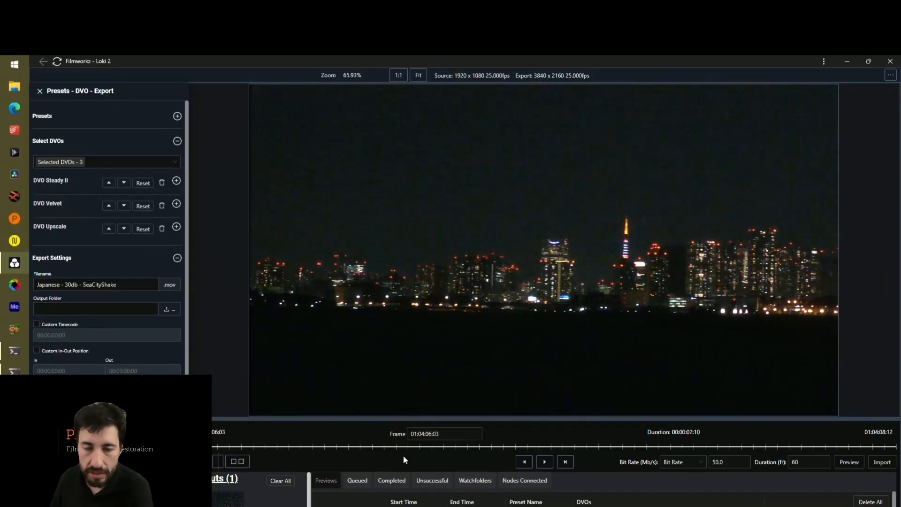
left_click(213, 463)
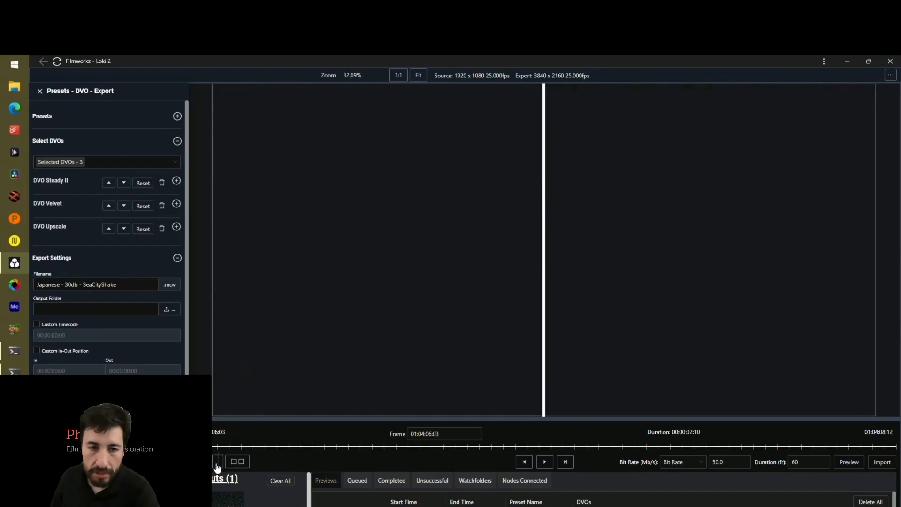
left_click(541, 478)
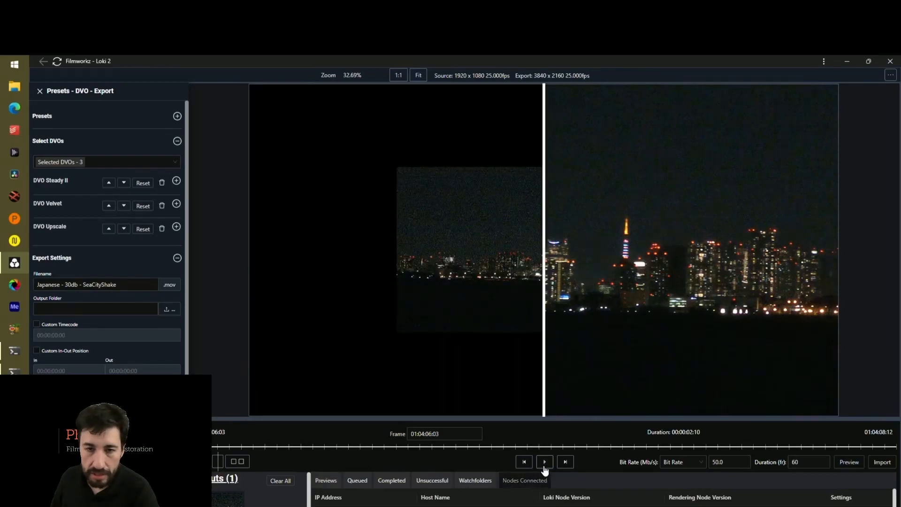
left_click(544, 462)
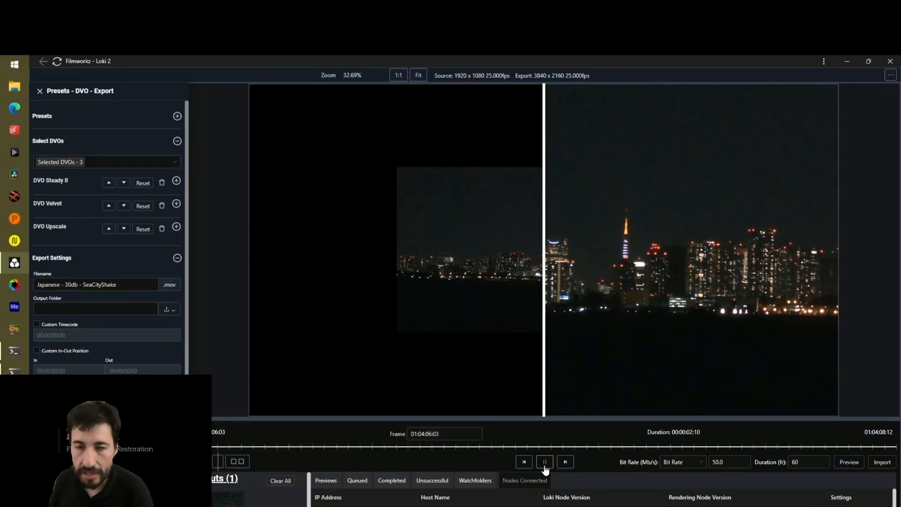
left_click(543, 463)
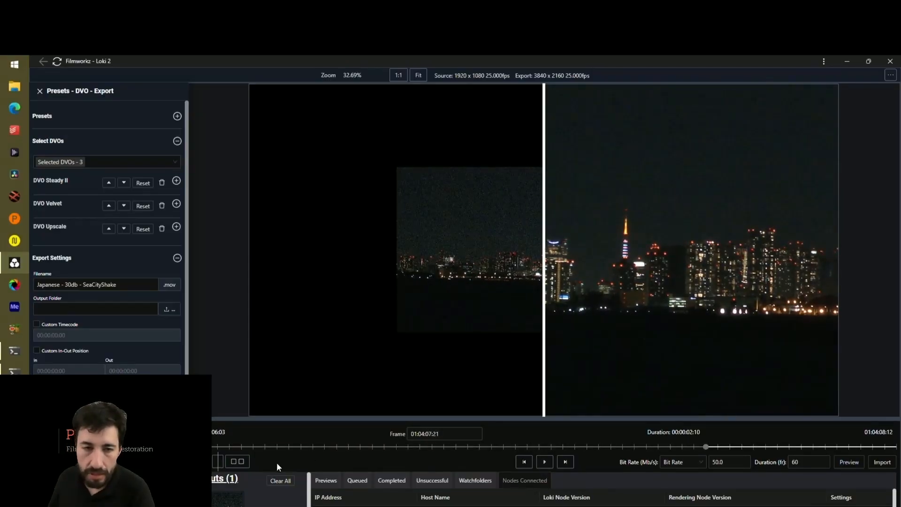
Compare the original and the upscaled footage side by side, fitted to the viewer, during playback
left_click(235, 462)
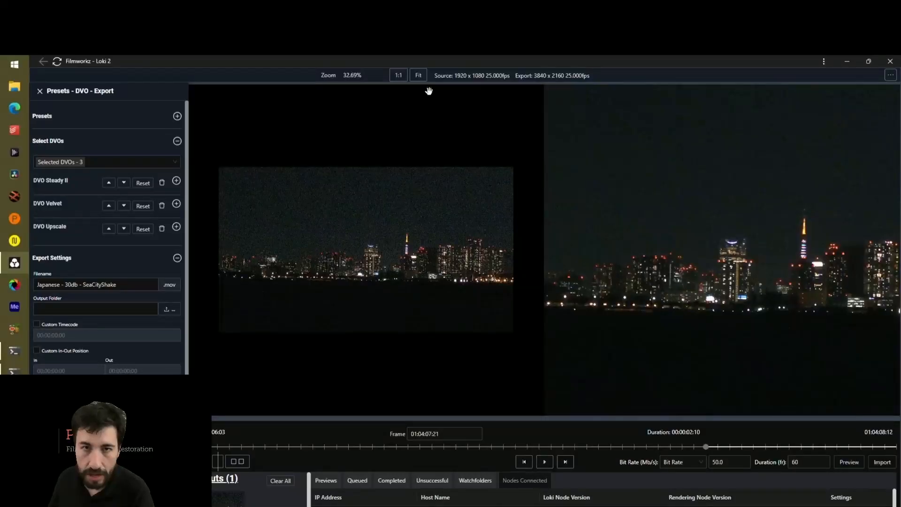
left_click(418, 76)
left_click(399, 76)
left_click(417, 76)
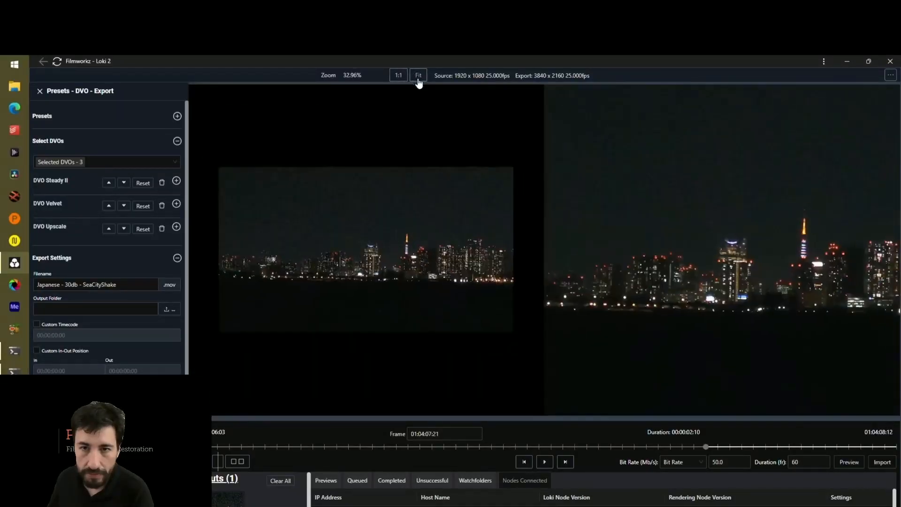
left_click(543, 464)
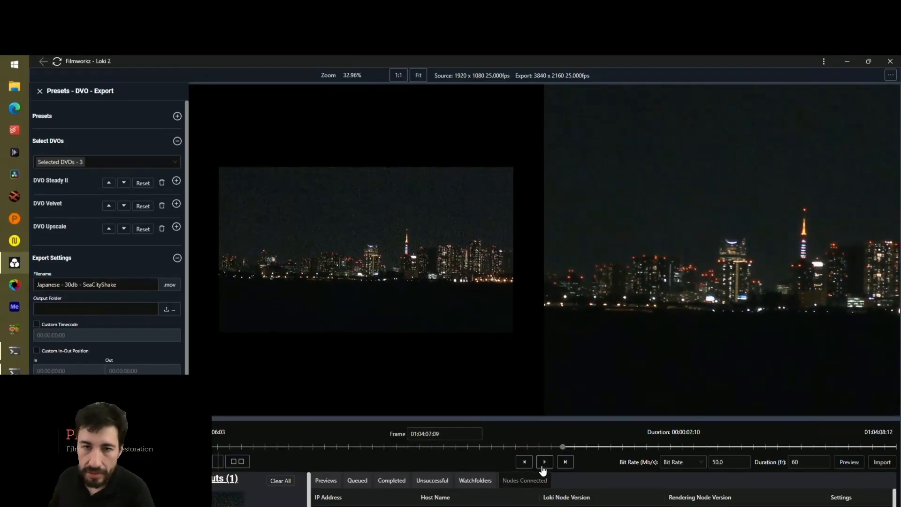
left_click(542, 467)
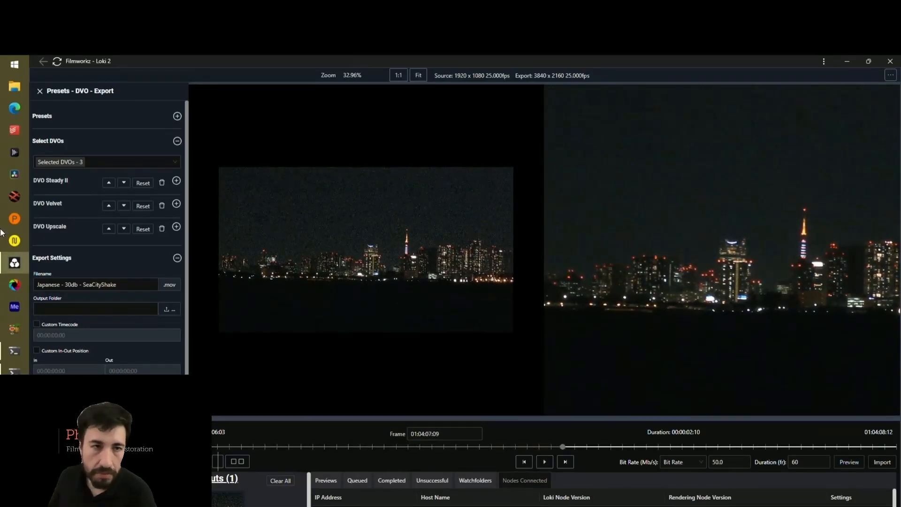
Save the current DVO and export setup as a preset named NIGHT SHOTS STAB+DENOISE UHD OUT
left_click(100, 125)
left_click(100, 125)
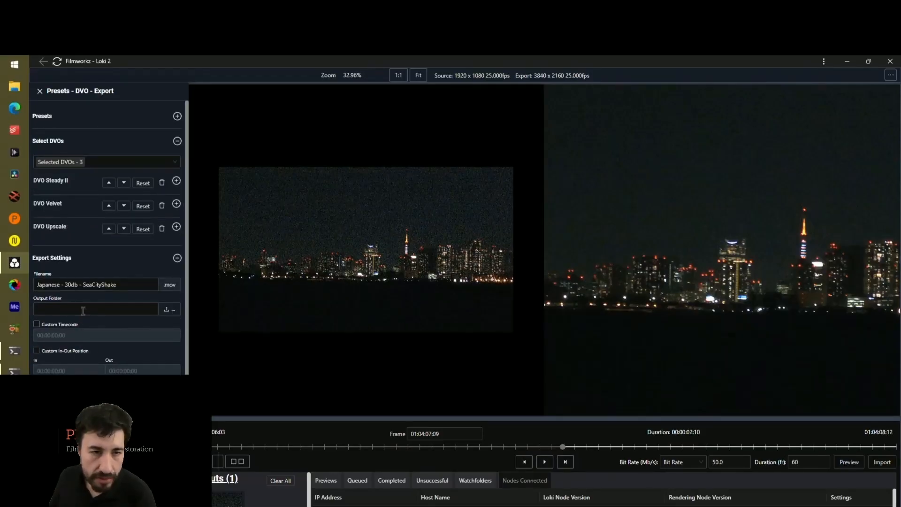
left_click(101, 262)
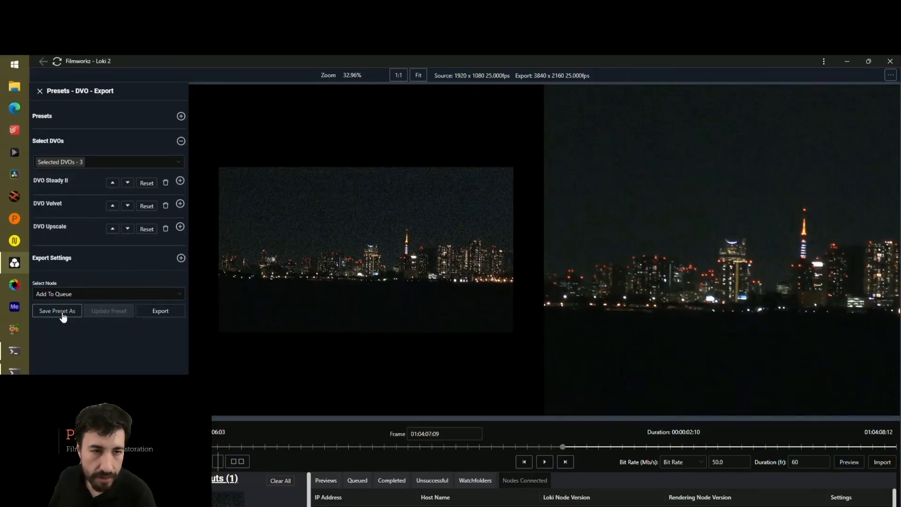
left_click(64, 312)
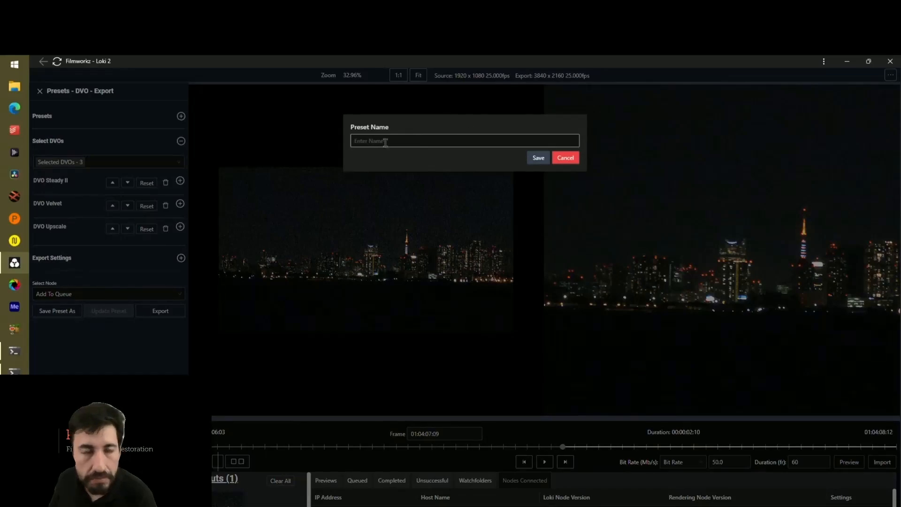
key("Caps_Lock")
type("NIGHT SHOTS STA")
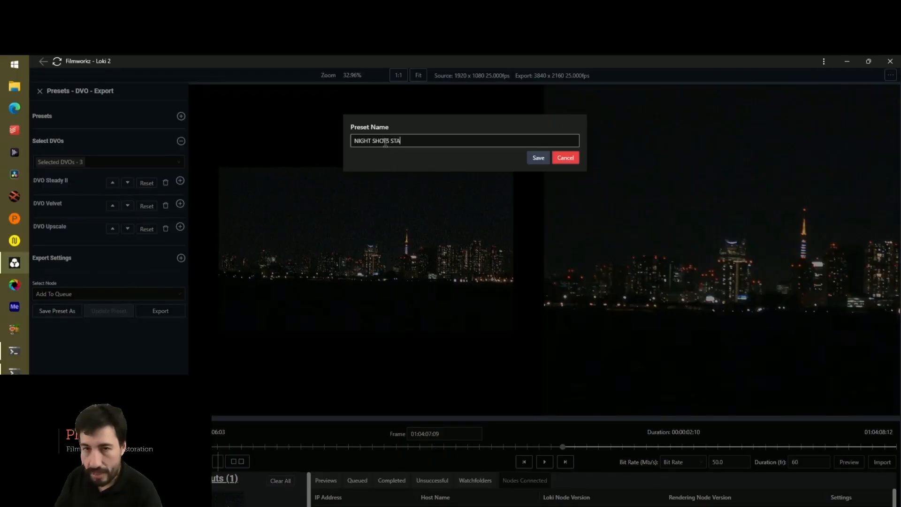
type("+DENOISE UHD OUT")
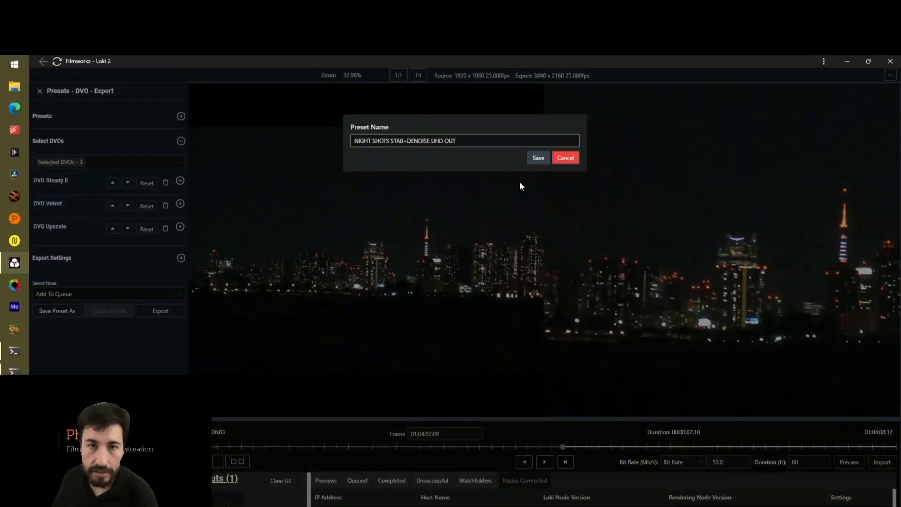
left_click(538, 160)
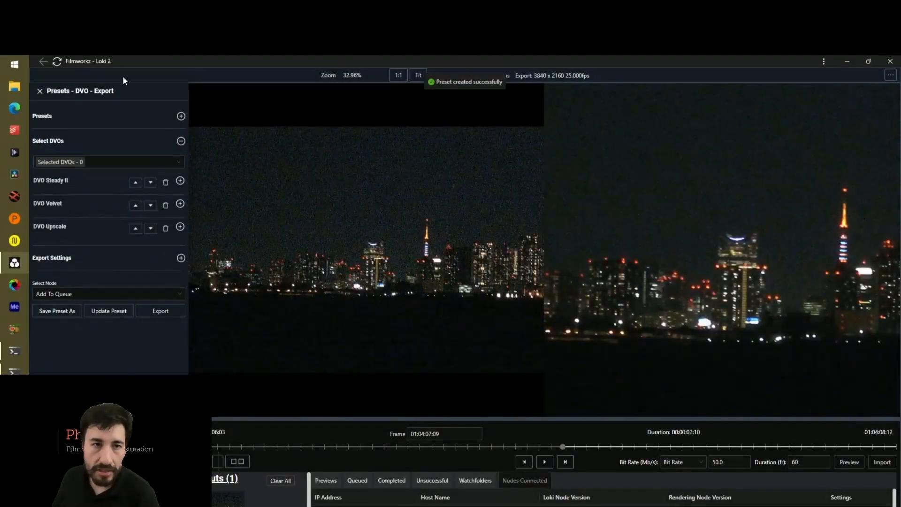
Show the watchfolders in an enlarged area and disable the DECOMPRESS watchfolder
left_click(475, 480)
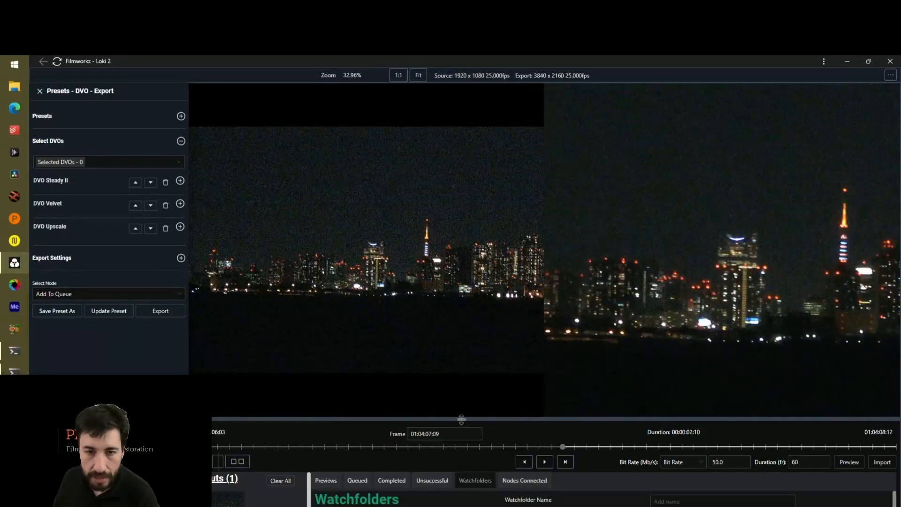
left_click_drag(459, 419, 402, 169)
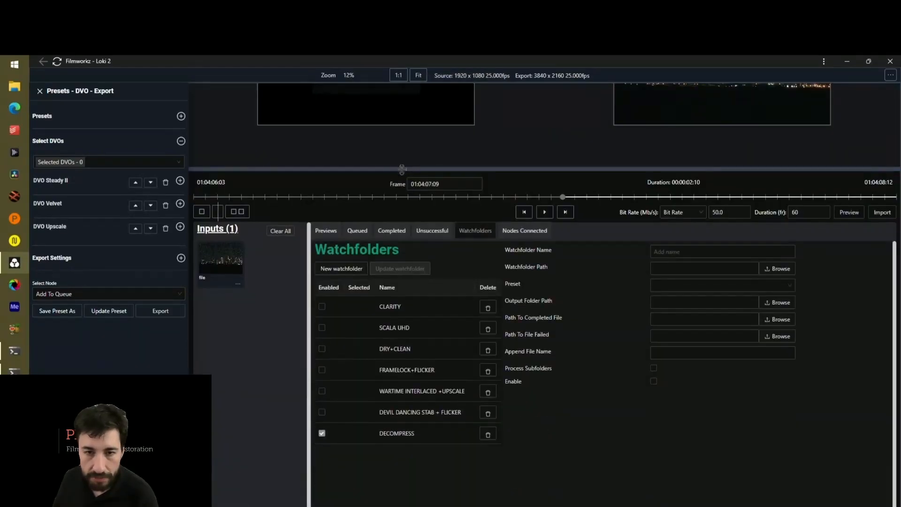
left_click(322, 432)
Start a new watchfolder named NIGH SHOTS DENOISE with the preset NIGHT SHOTS STAB+DENOISE UHD OUT, and enlarge the viewer area again
left_click(342, 269)
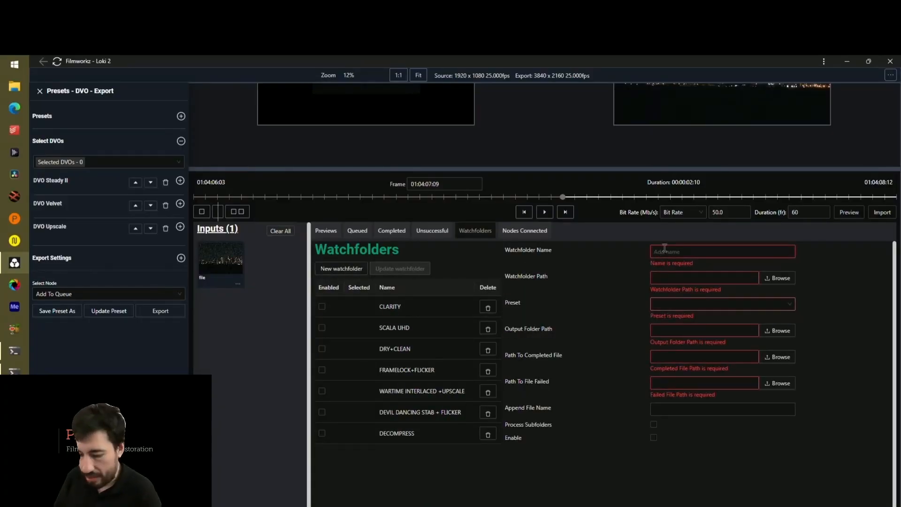
type("Ni")
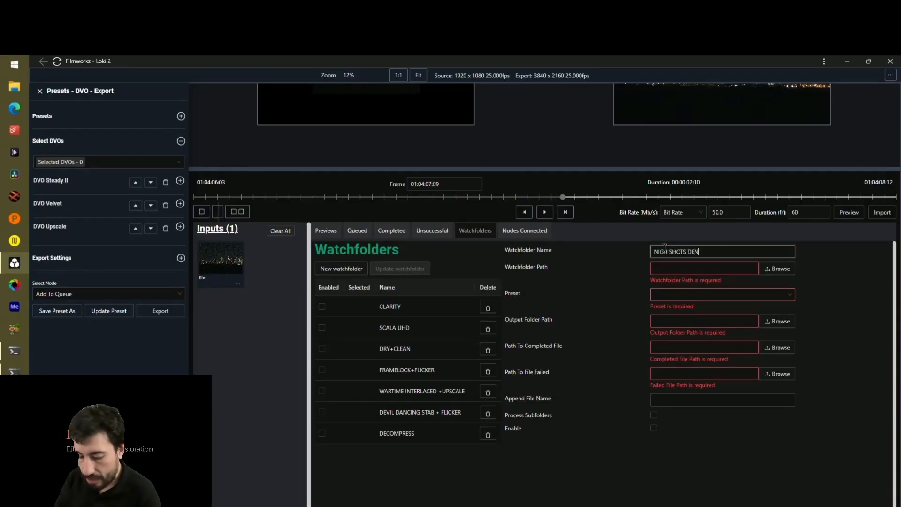
left_click(715, 298)
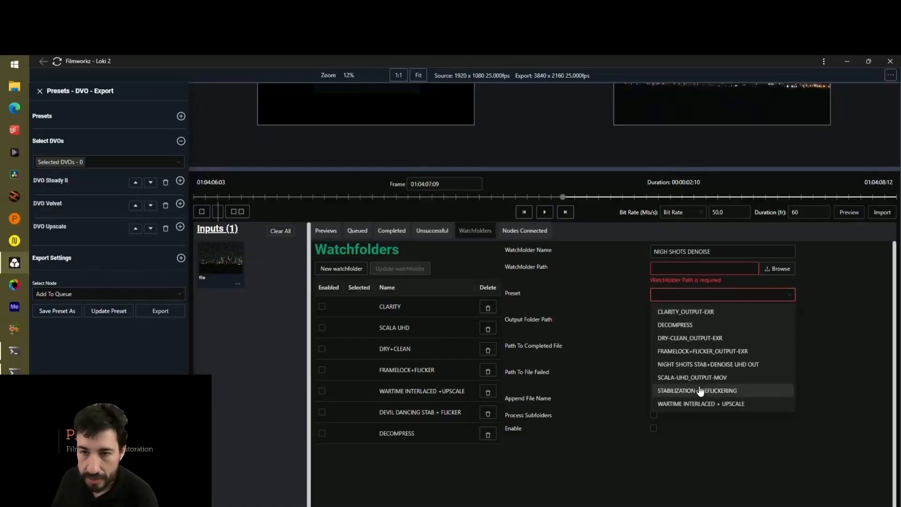
left_click(679, 365)
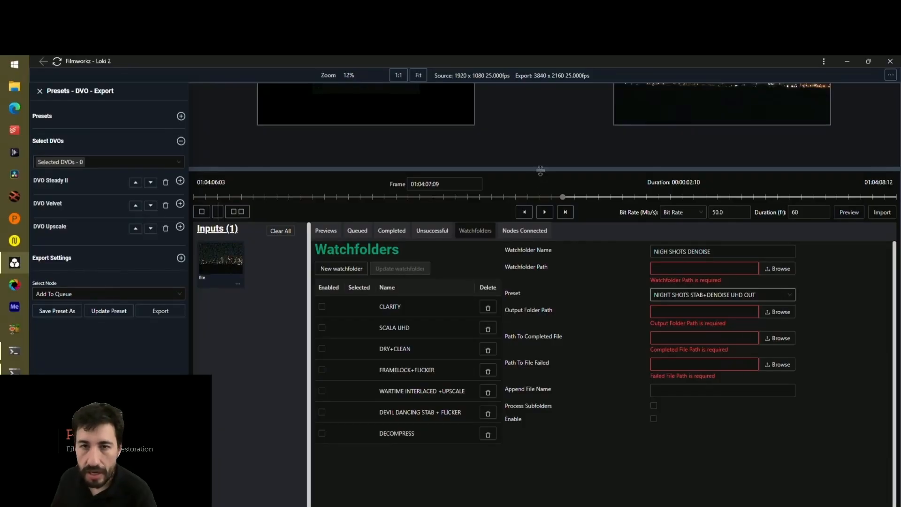
left_click_drag(540, 170, 540, 367)
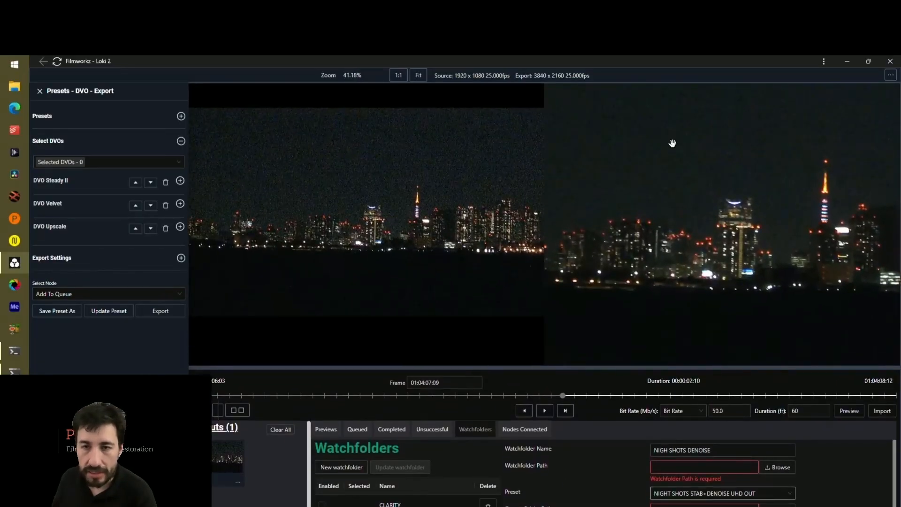